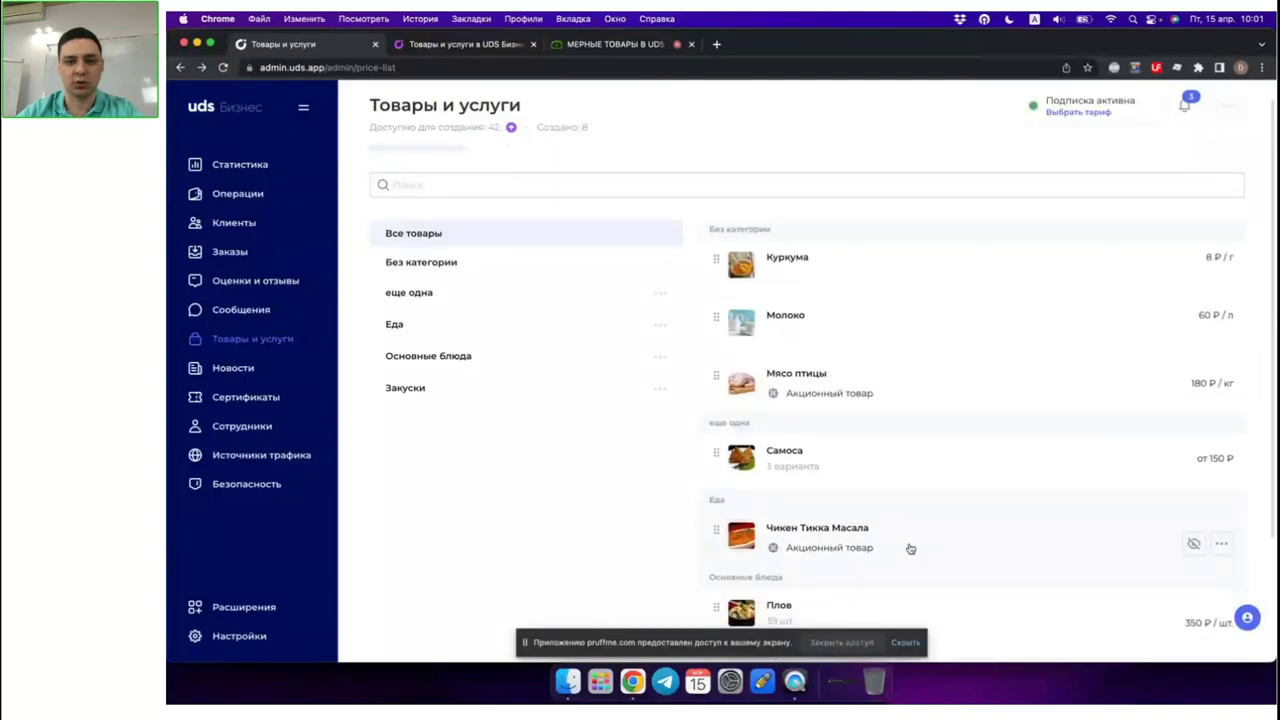
# - Open the product "Мясо птицы" for editing and examine its unit of measurement, step, minimum order size and price settings
pyautogui.scroll(-1, 910, 548)
pyautogui.scroll(1, 910, 548)
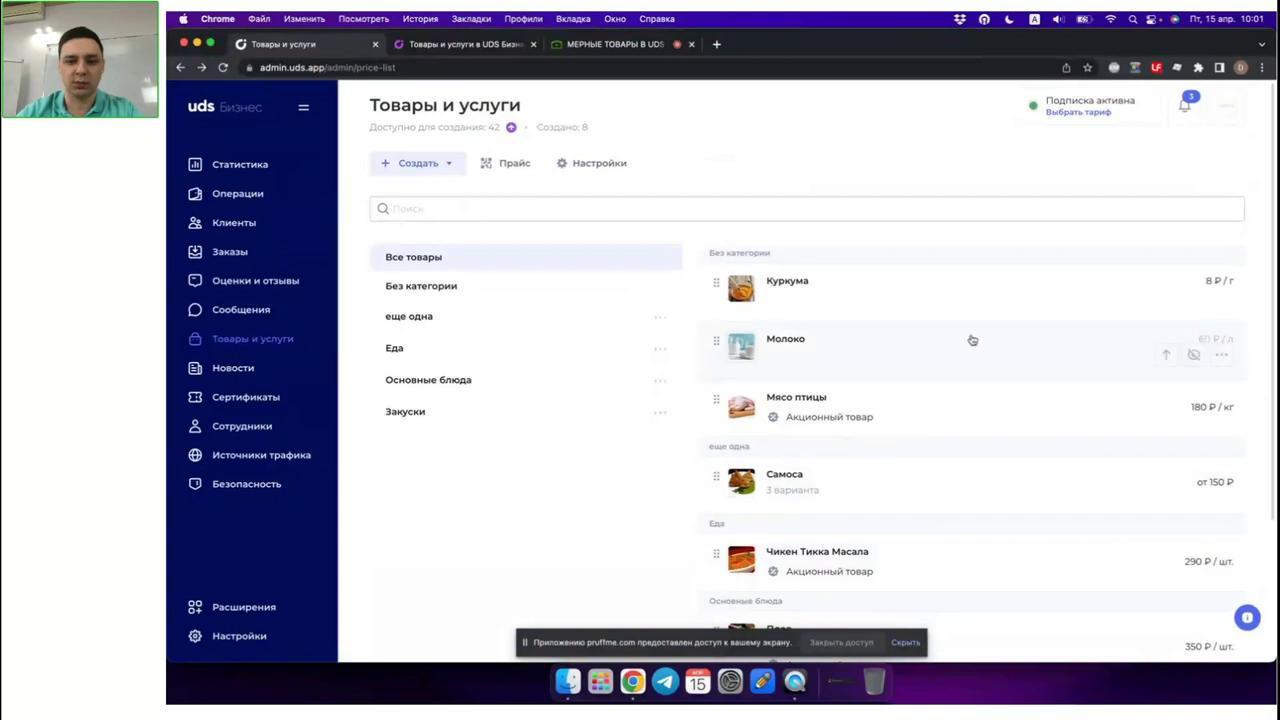
pyautogui.click(941, 410)
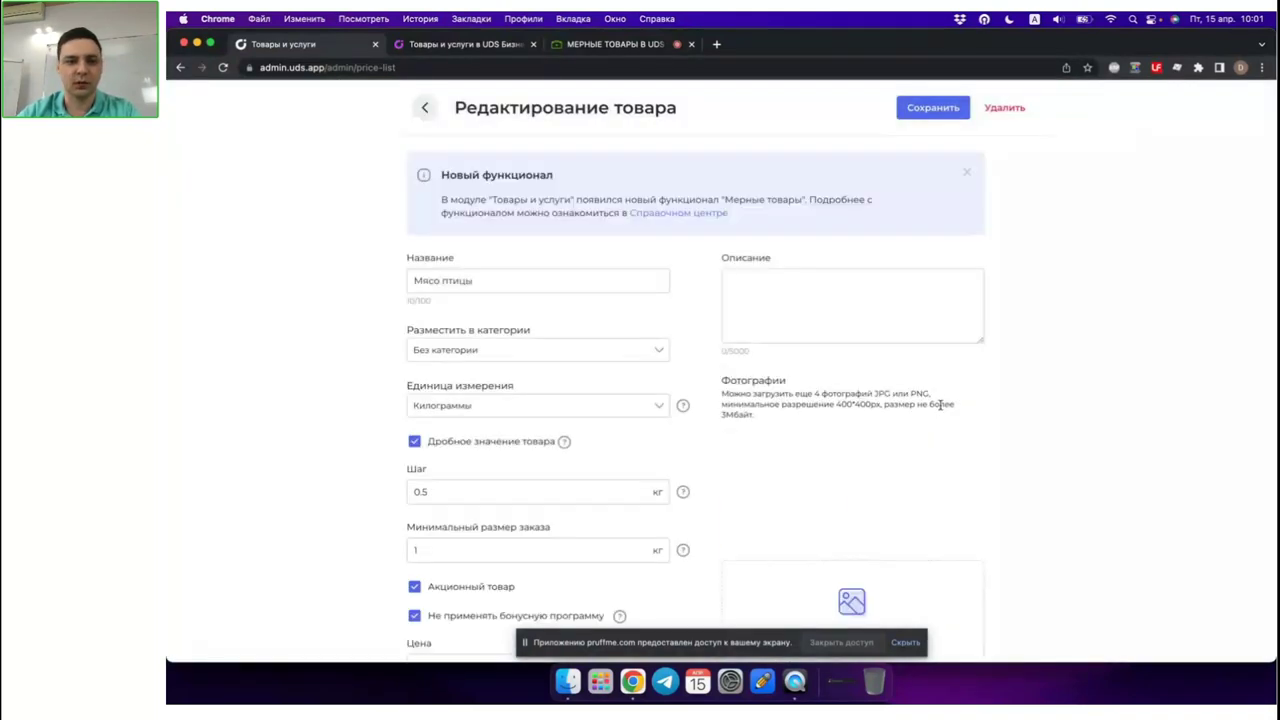
pyautogui.scroll(-3, 745, 410)
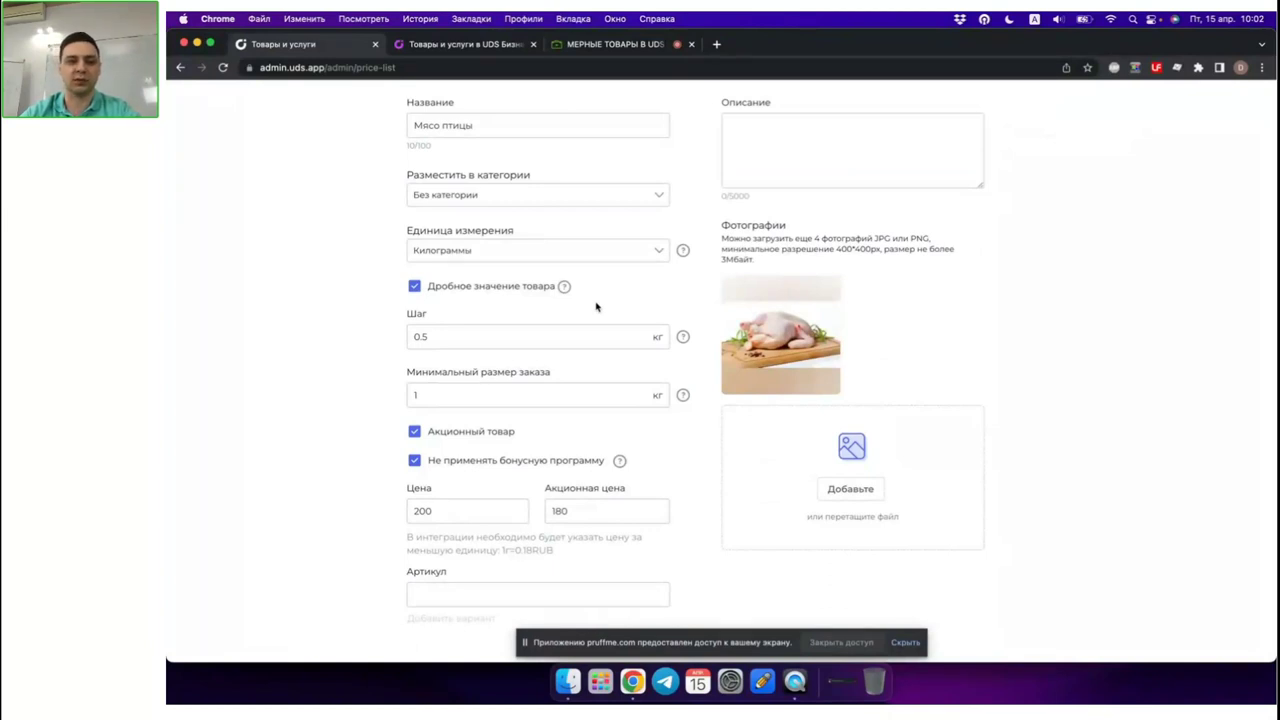
# - Set the minimum order size of "Мясо птицы" to 3 kg
pyautogui.click(552, 395)
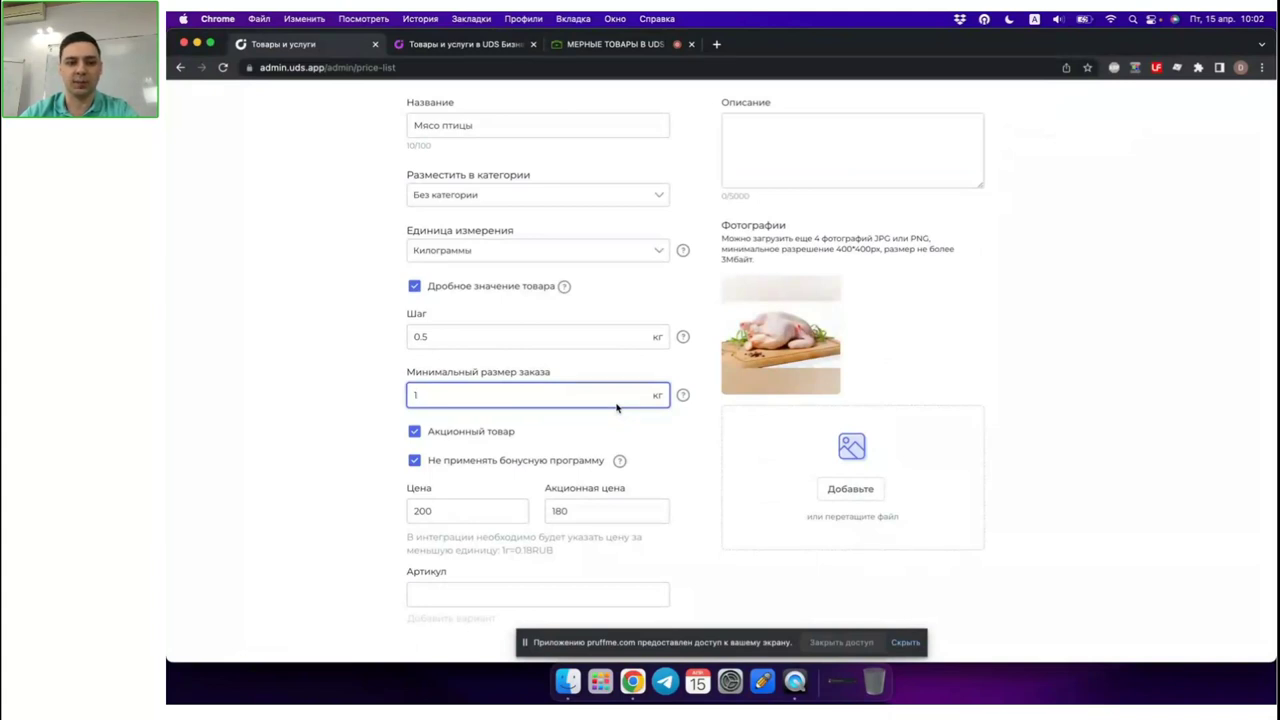
pyautogui.click(616, 336)
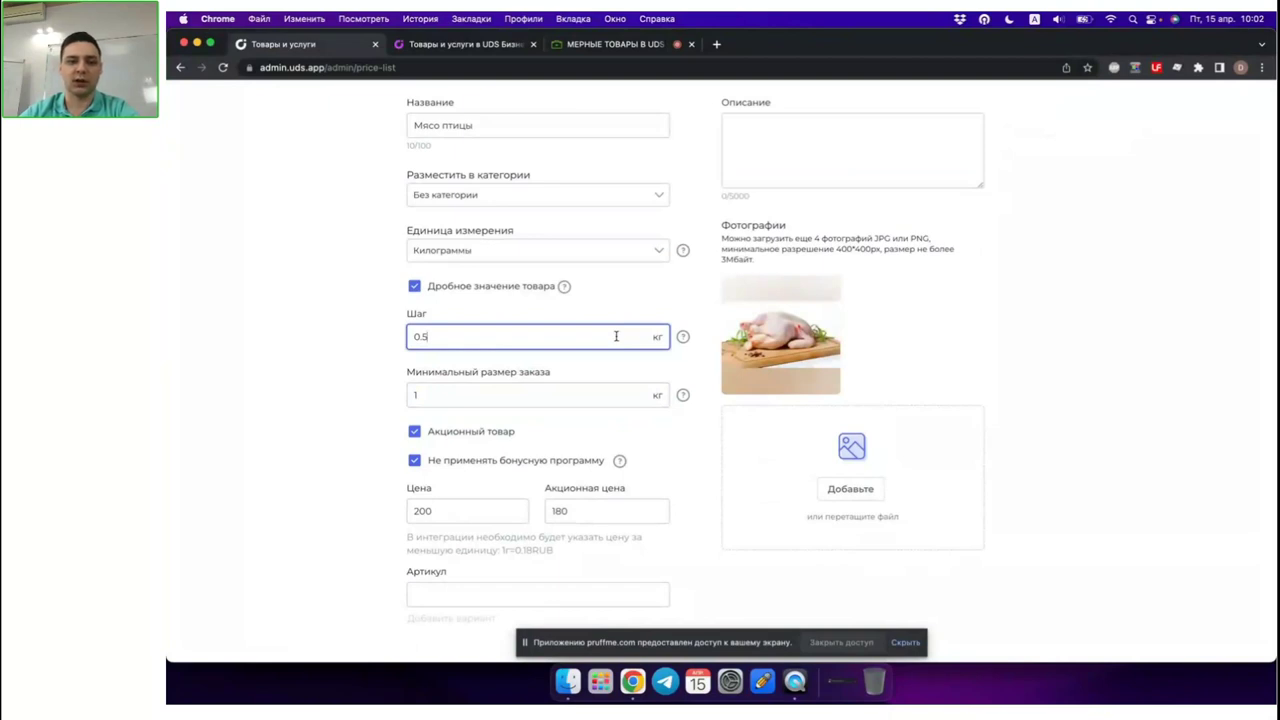
pyautogui.click(584, 394)
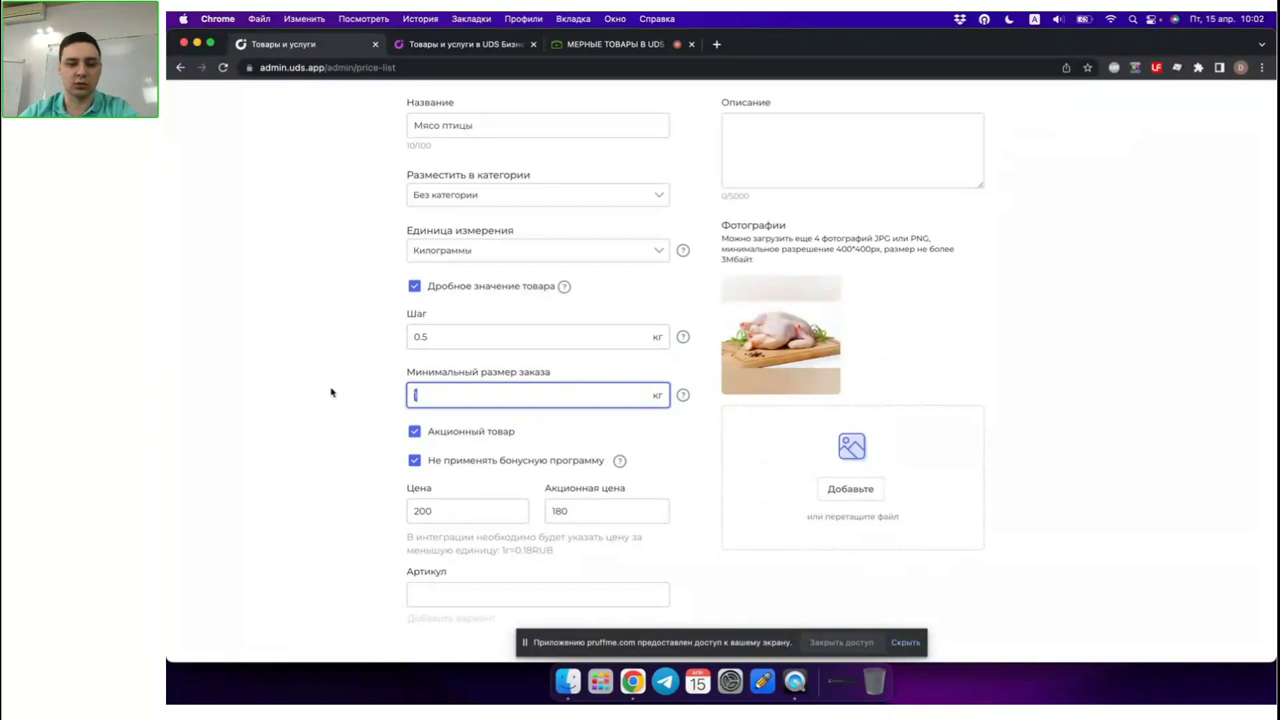
pyautogui.write('3')
pyautogui.click(706, 413)
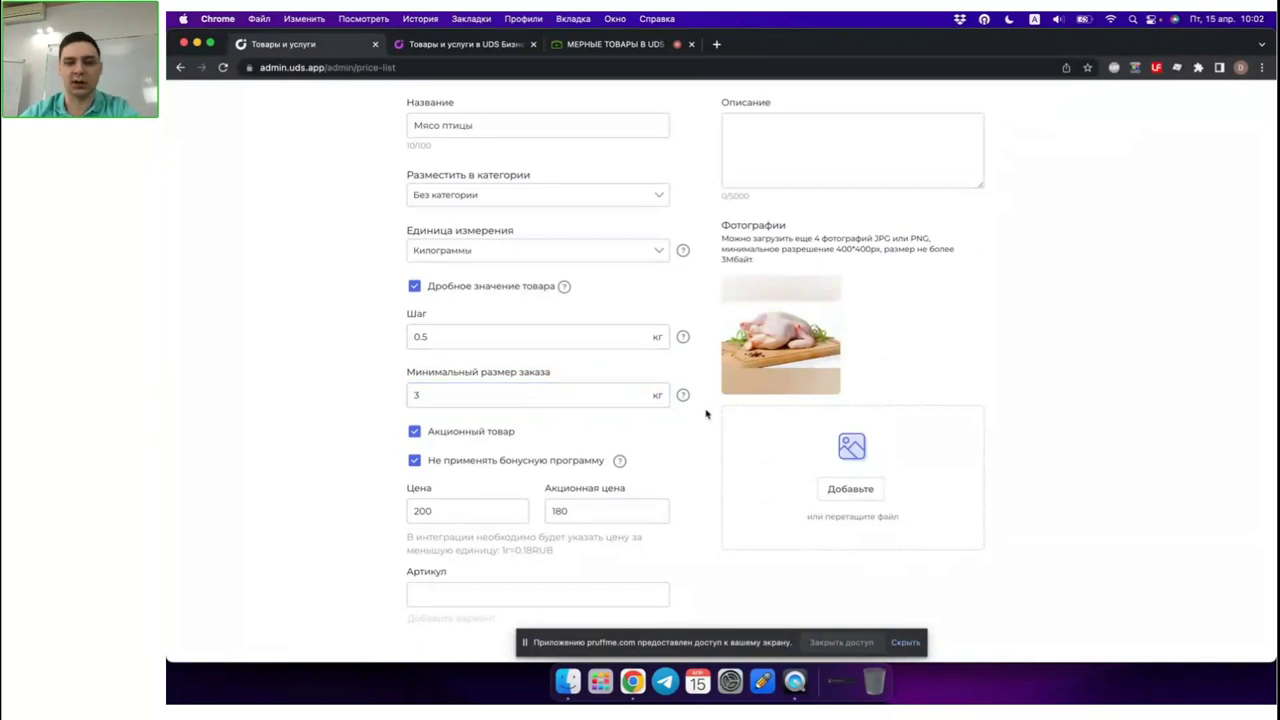
# - Leave the editing page of "Мясо птицы" and discard the unsaved changes
pyautogui.click(608, 336)
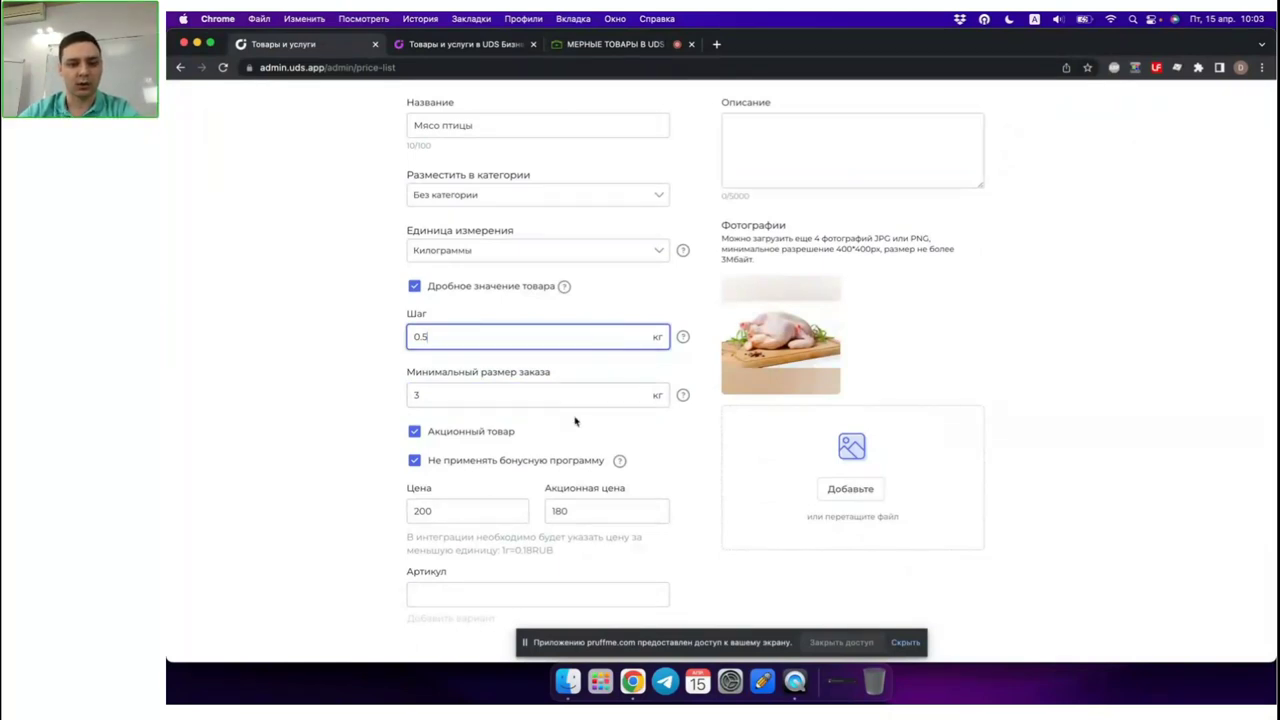
pyautogui.scroll(3, 694, 415)
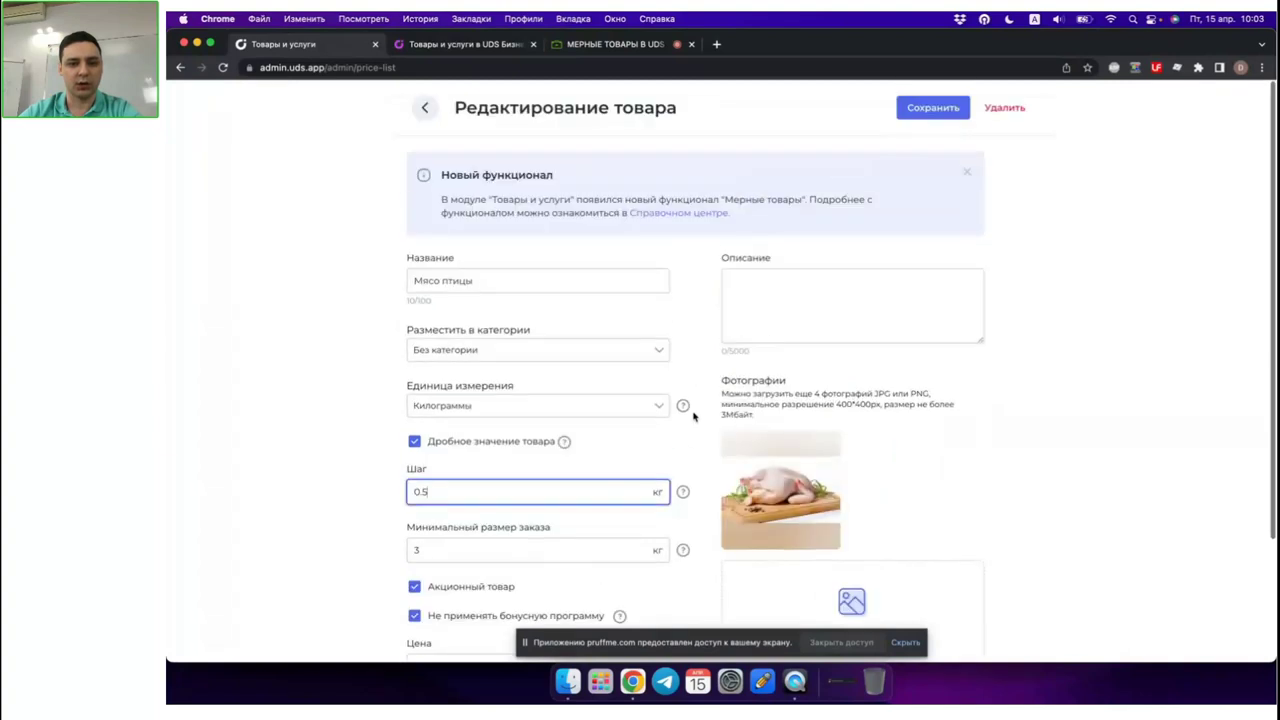
pyautogui.scroll(-2, 694, 415)
pyautogui.scroll(2, 551, 217)
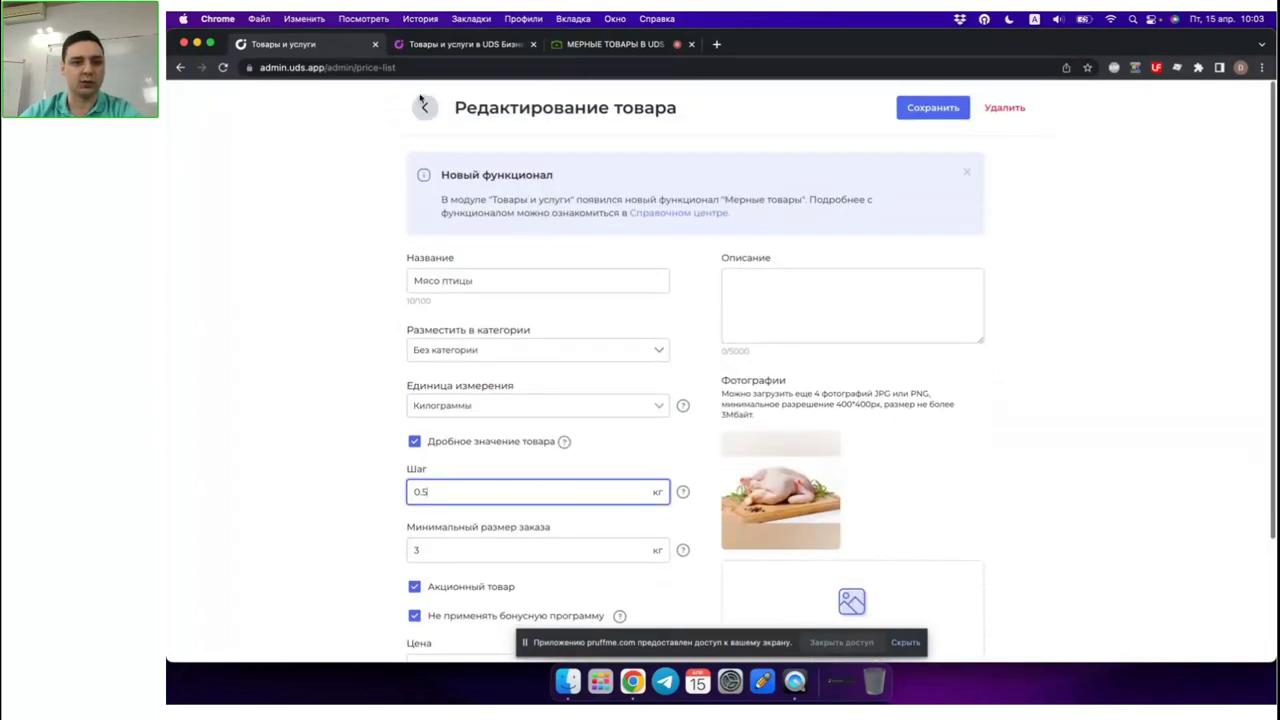
pyautogui.click(424, 107)
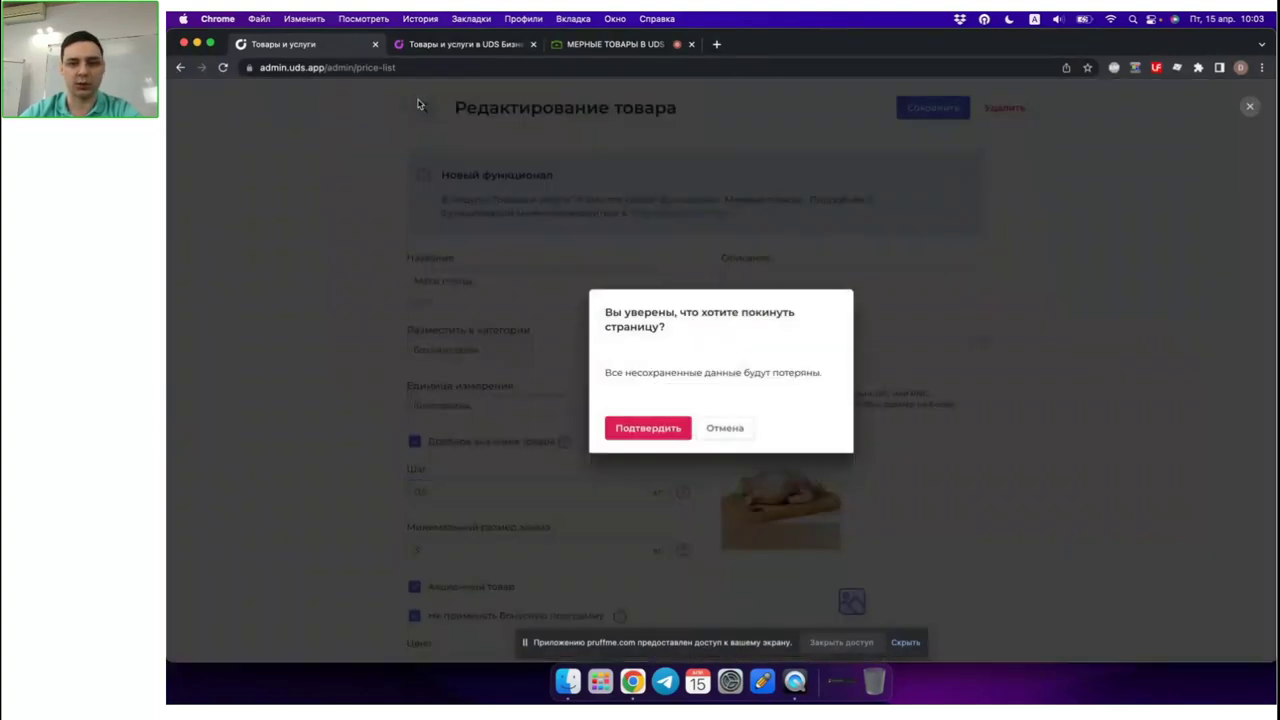
pyautogui.click(672, 432)
# - Open the product "Молоко", examine its unit of measurement, step and minimum order size, and return to the product list
pyautogui.click(909, 349)
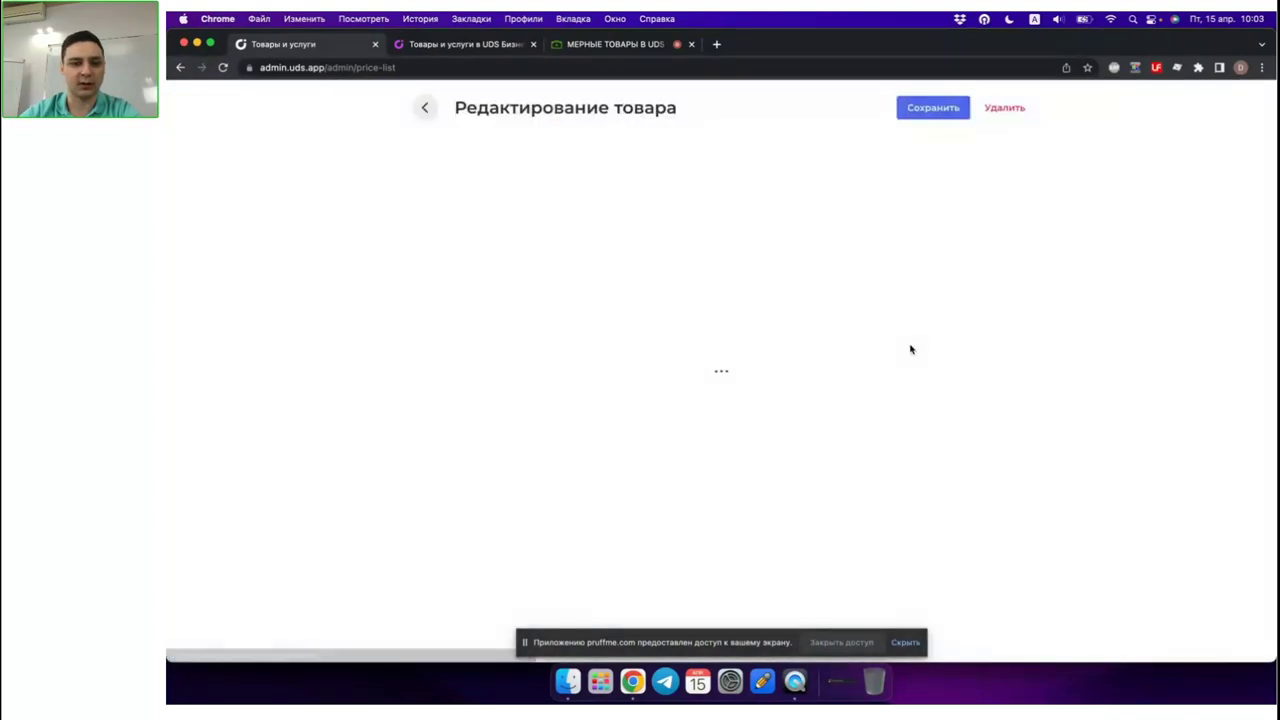
pyautogui.scroll(-1, 660, 403)
pyautogui.click(660, 334)
pyautogui.click(660, 334)
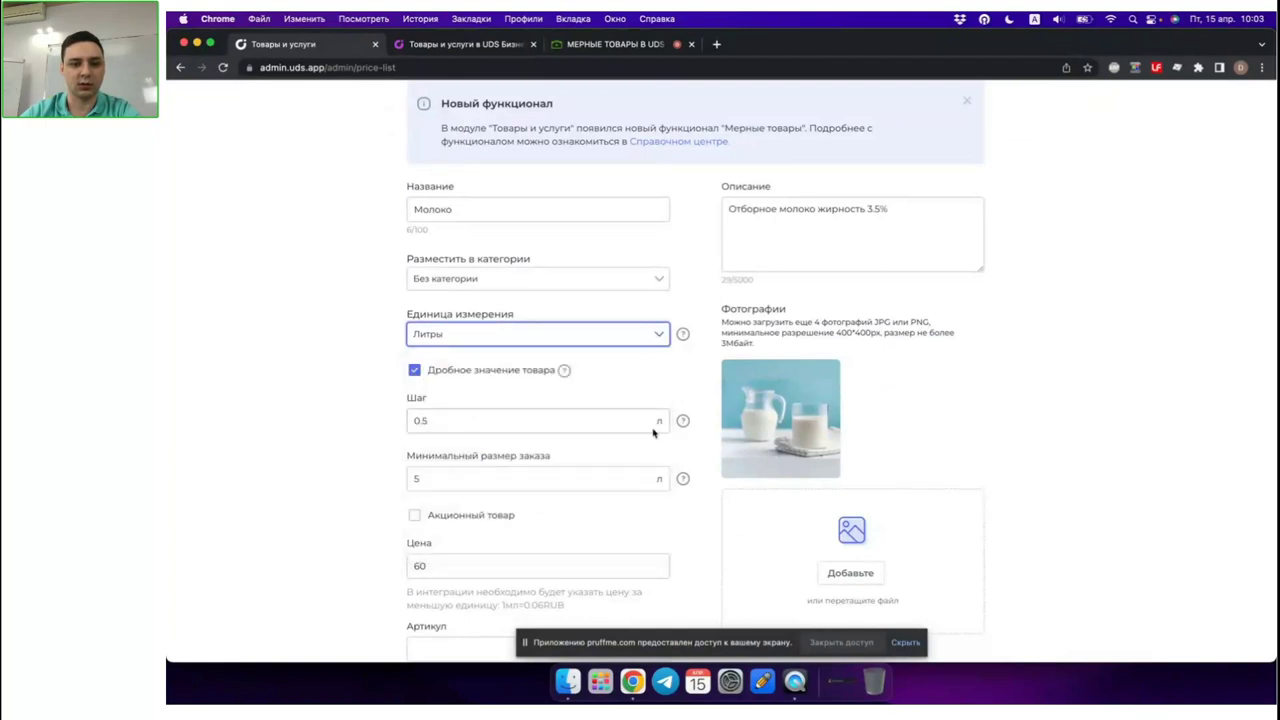
pyautogui.scroll(-1, 656, 432)
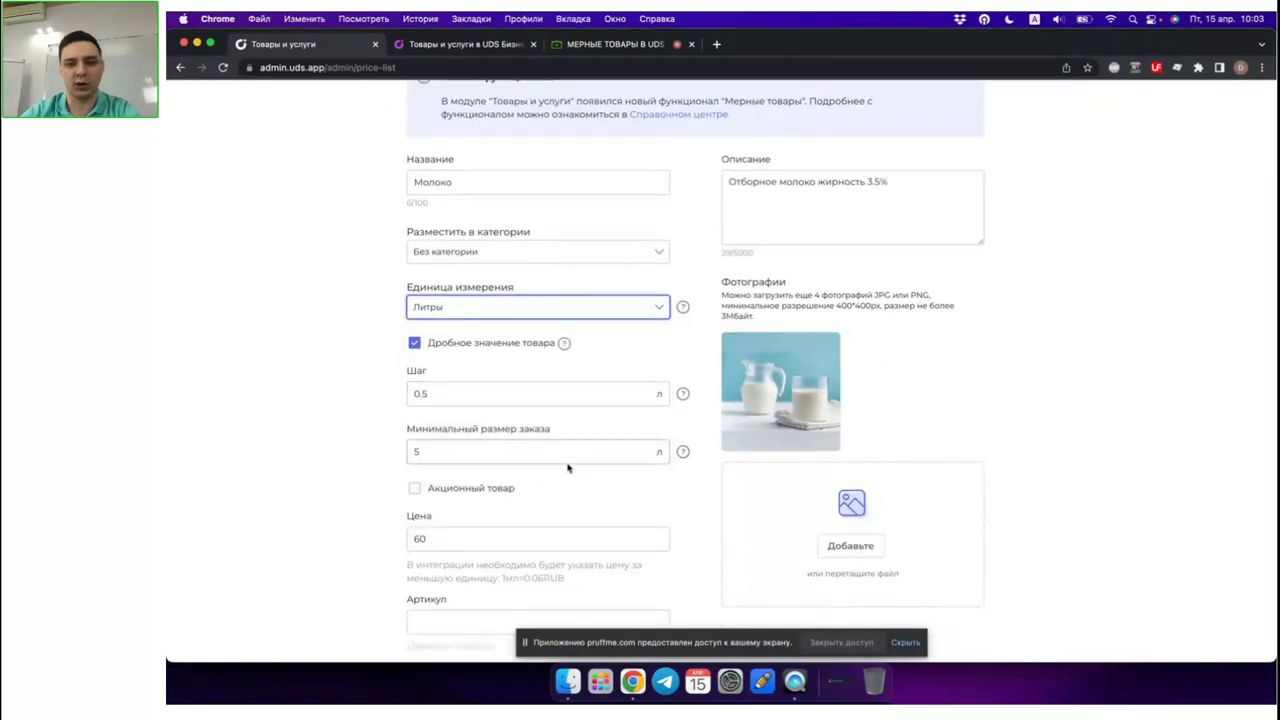
pyautogui.click(594, 405)
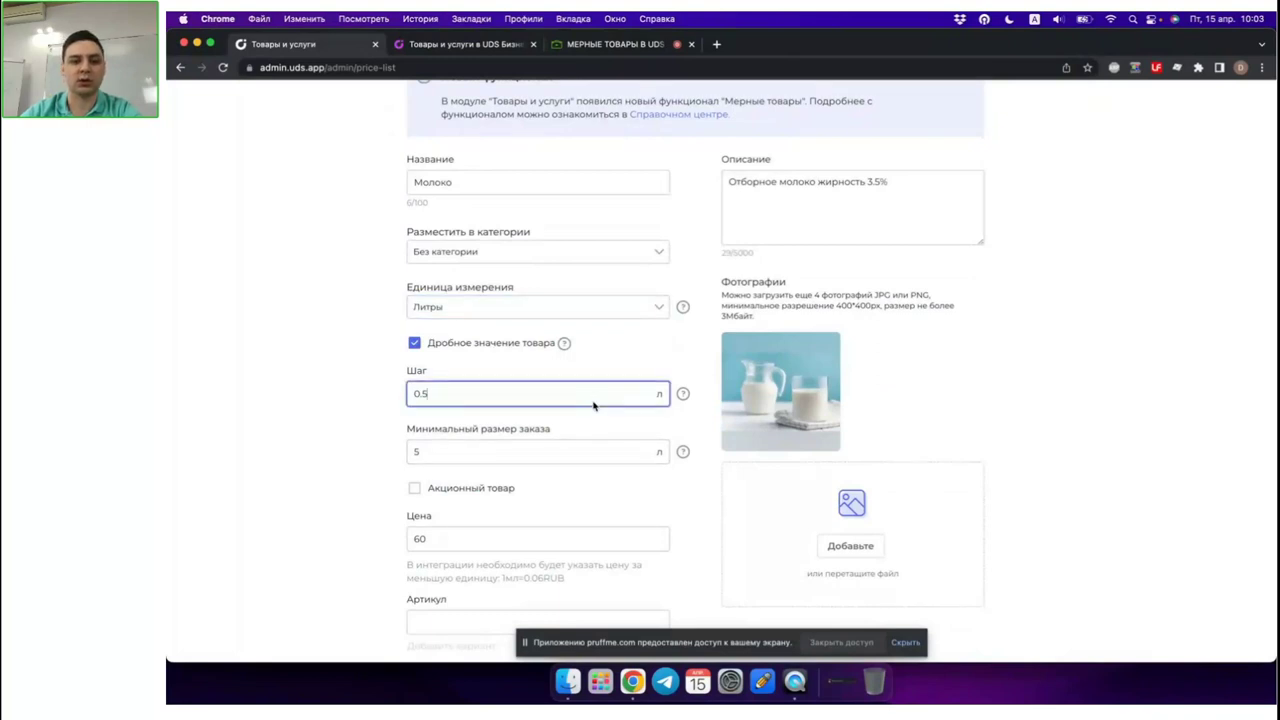
pyautogui.scroll(2, 594, 405)
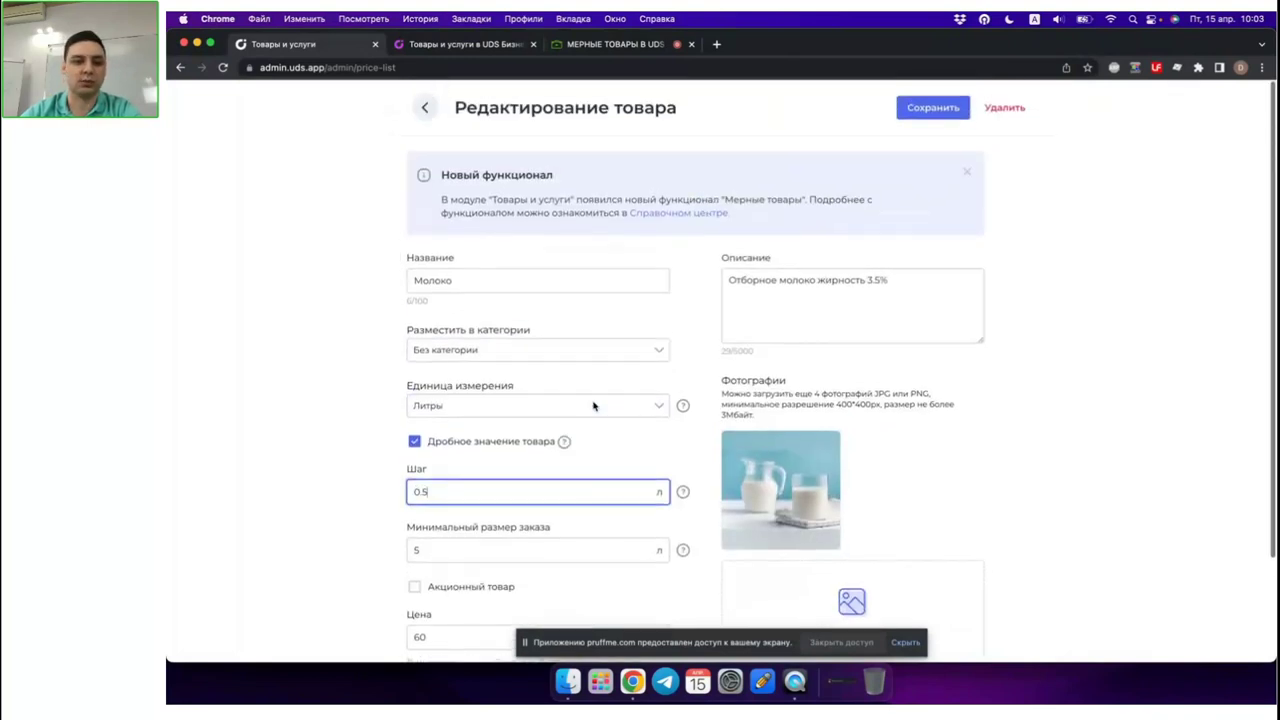
pyautogui.click(424, 107)
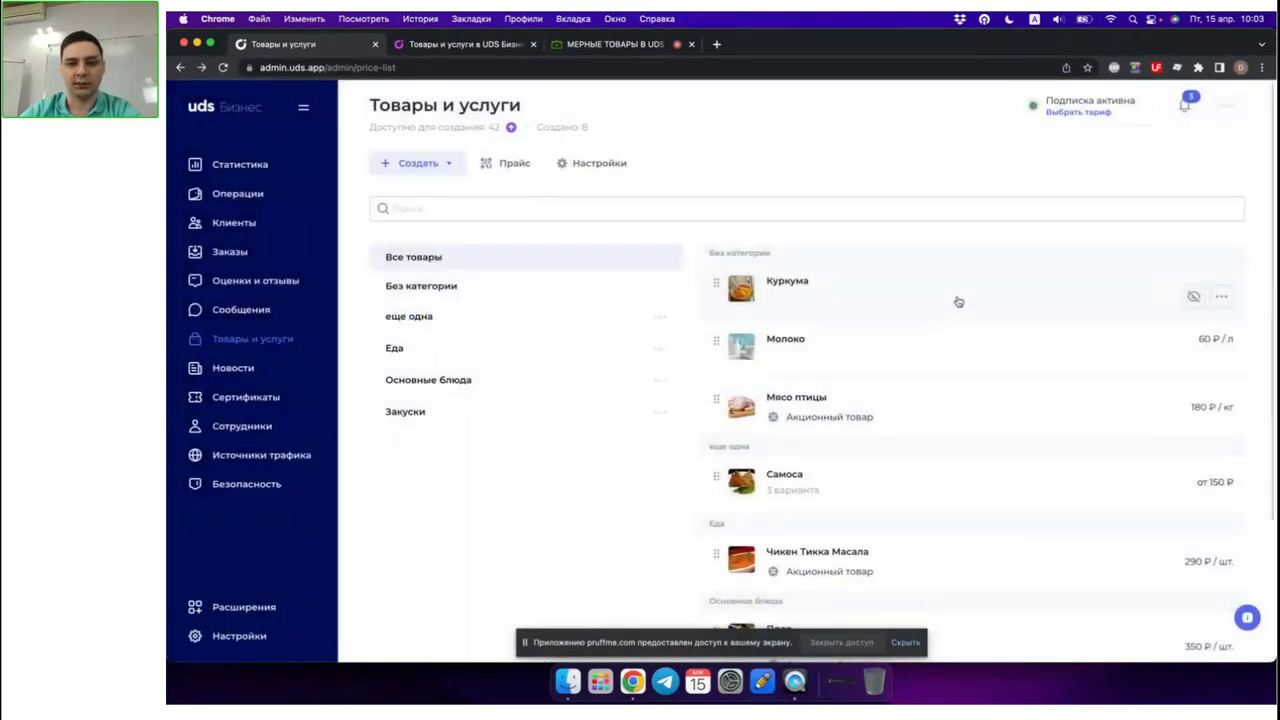
# - Open the product "Куркума" for editing and look through the available units of measurement
pyautogui.click(957, 300)
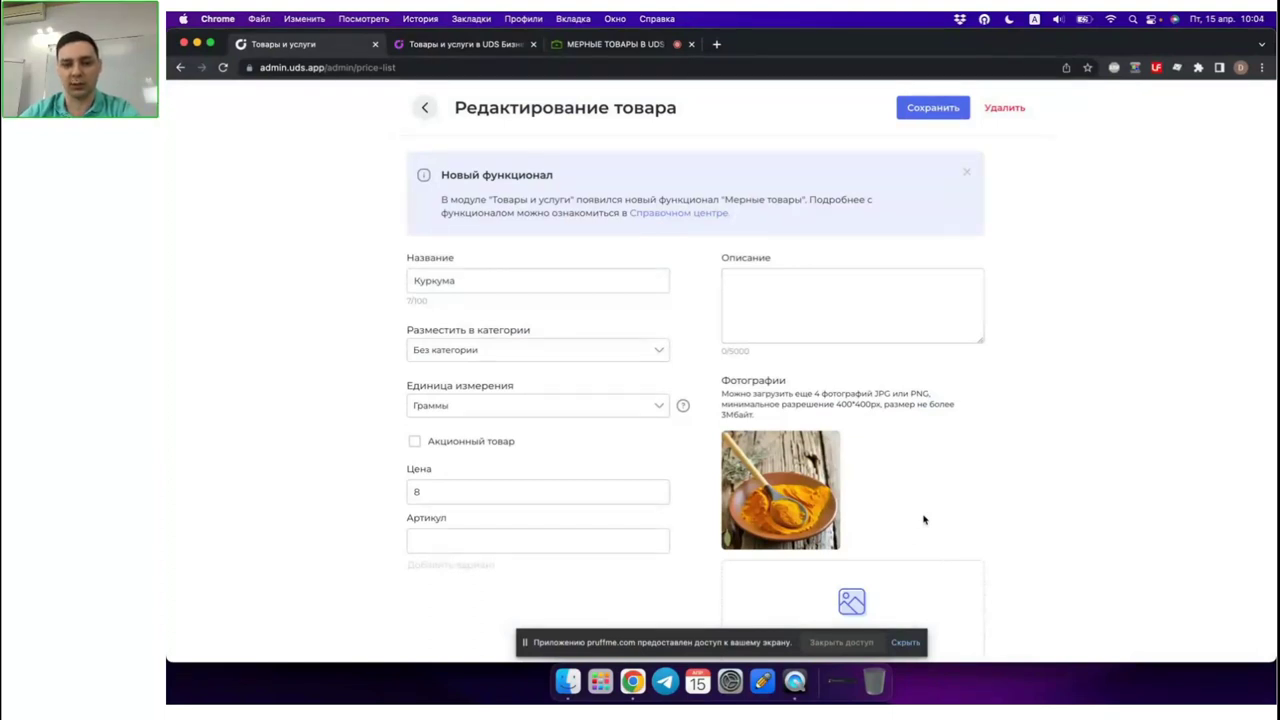
pyautogui.click(601, 402)
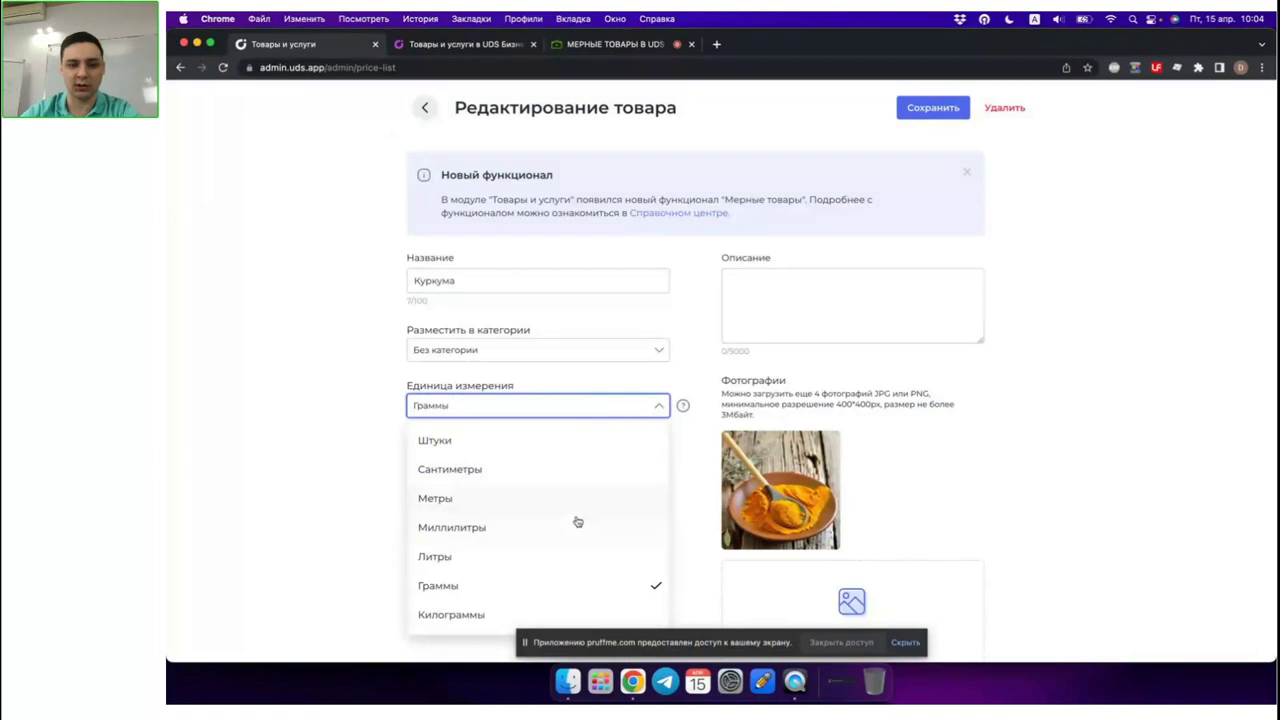
pyautogui.click(296, 518)
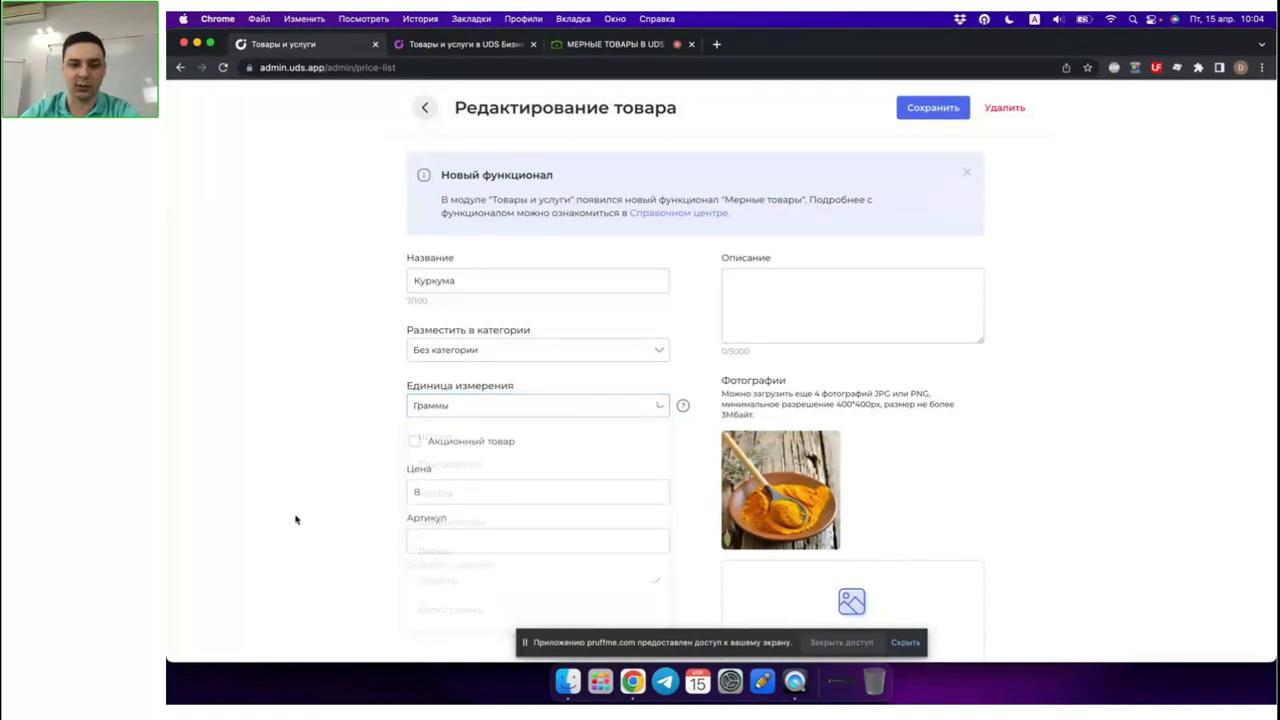
# - Try "Килограммы" as the unit for "Куркума" with the fractional value option on and off, and discard the changes
pyautogui.click(659, 407)
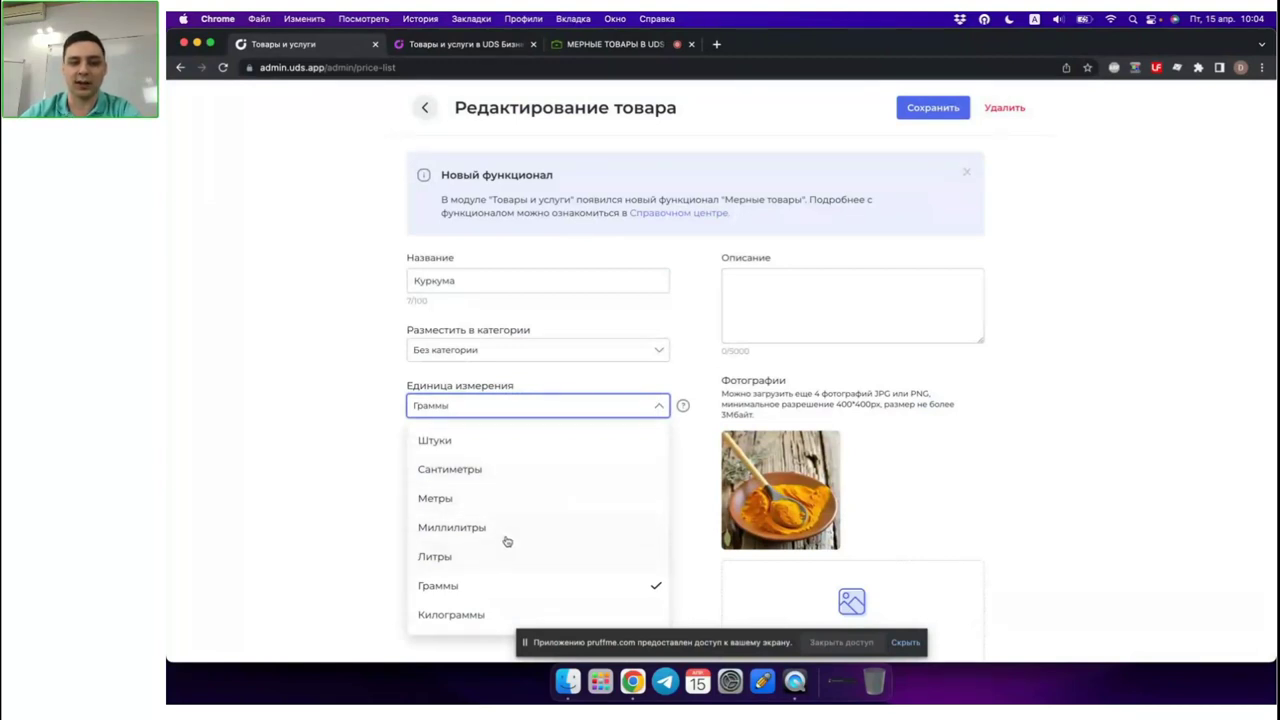
pyautogui.click(480, 615)
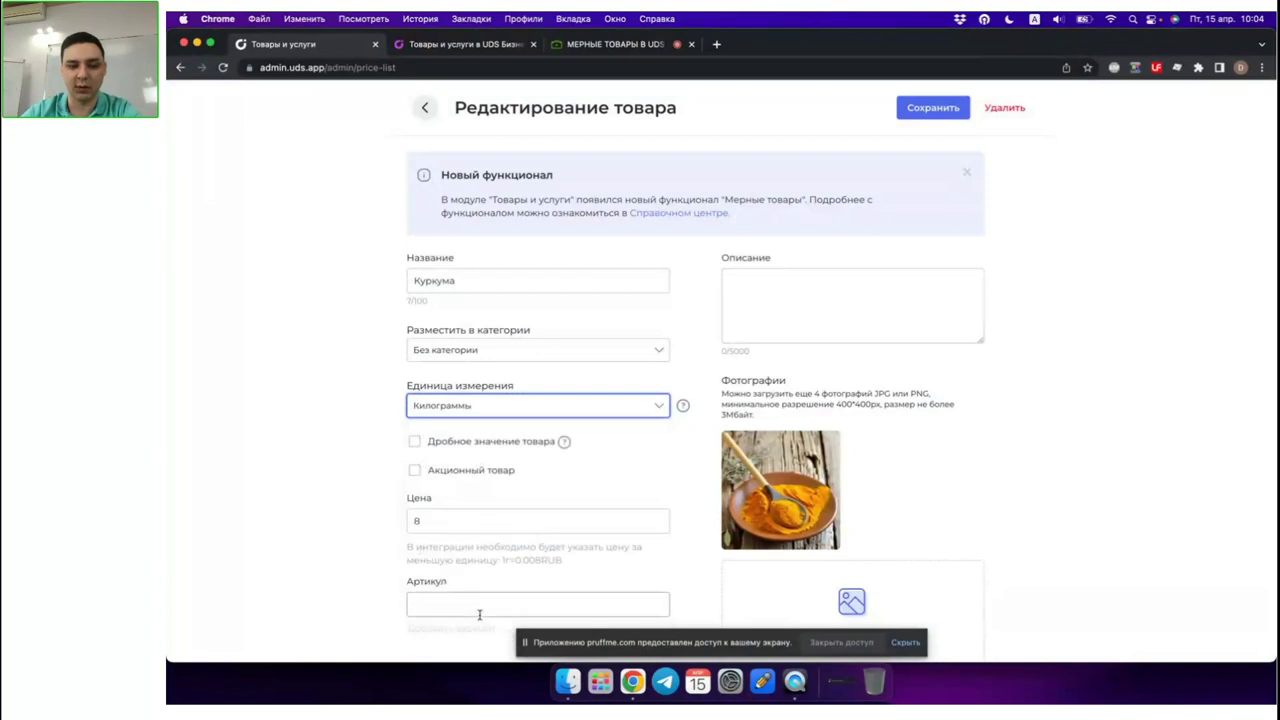
pyautogui.click(517, 443)
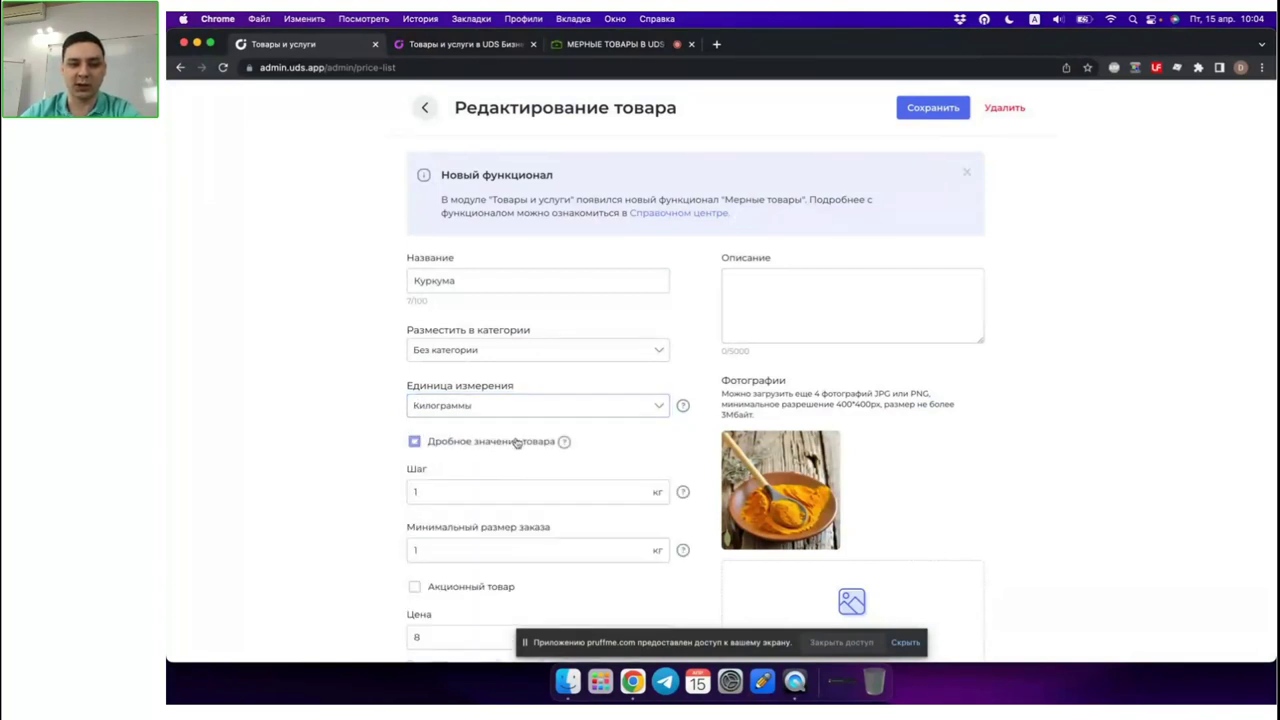
pyautogui.click(517, 443)
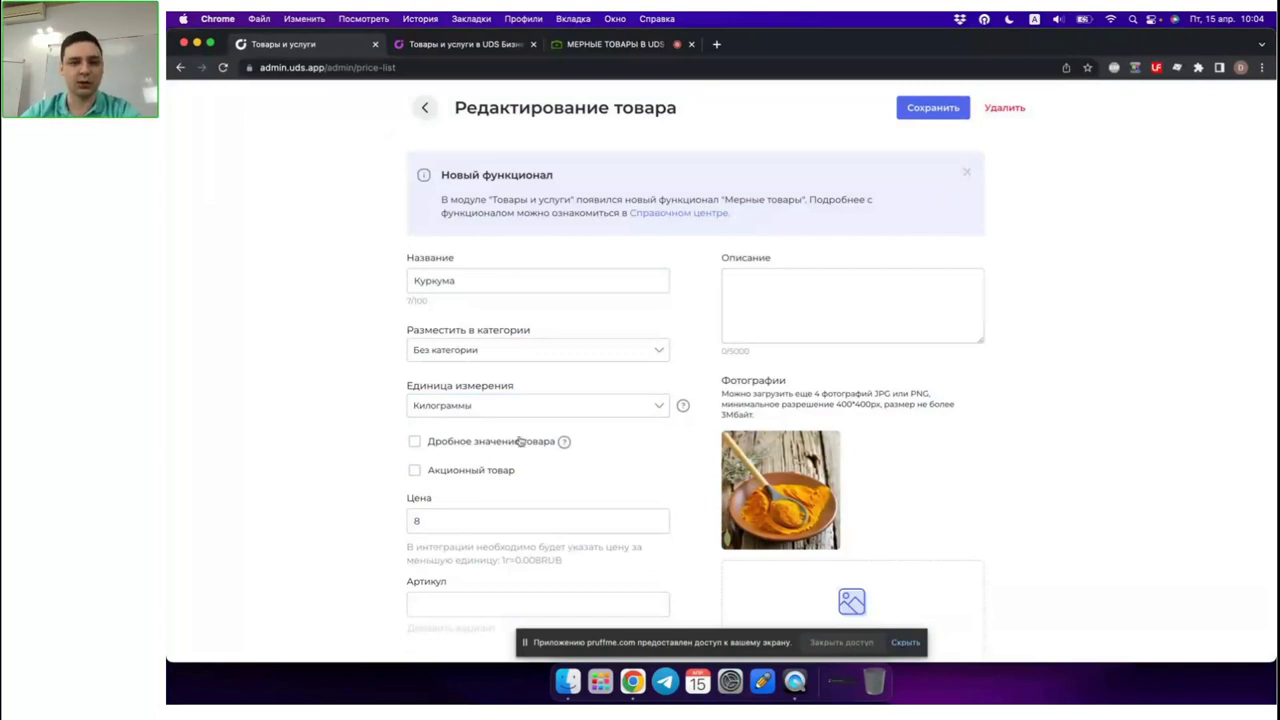
pyautogui.click(428, 105)
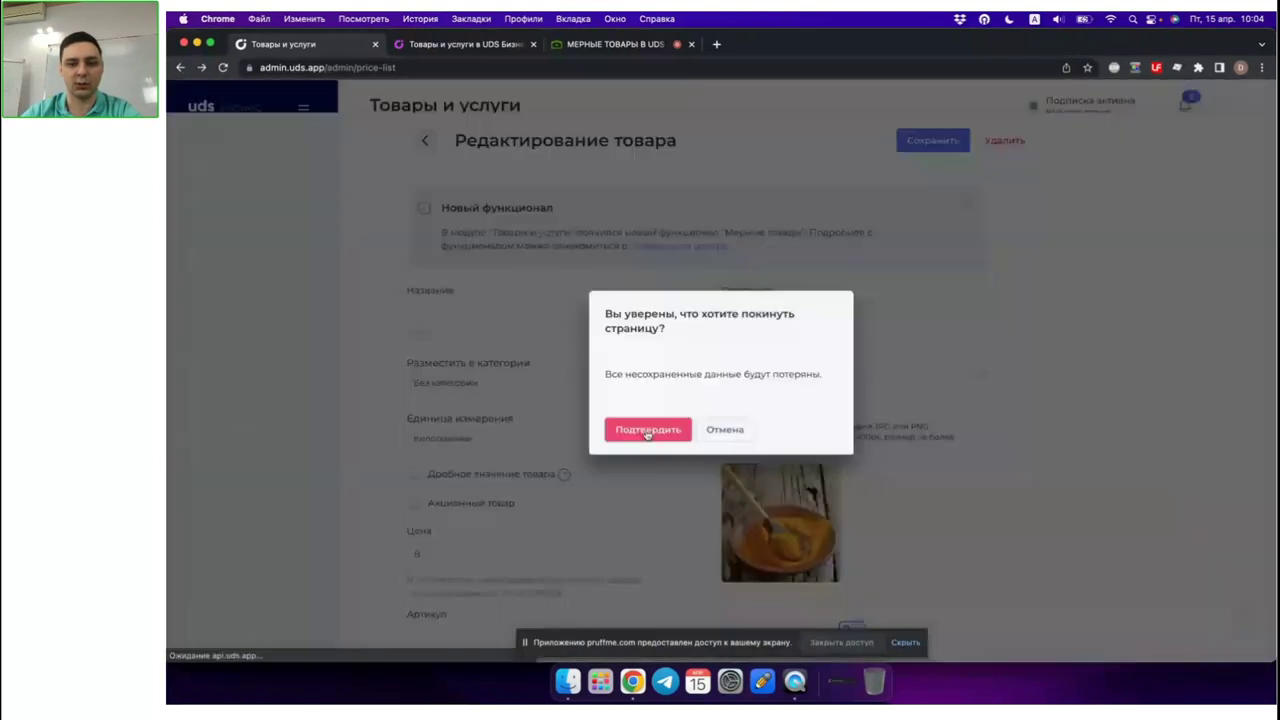
pyautogui.click(647, 430)
# - Start creating a new product in the goods and services list
pyautogui.click(388, 176)
pyautogui.click(409, 223)
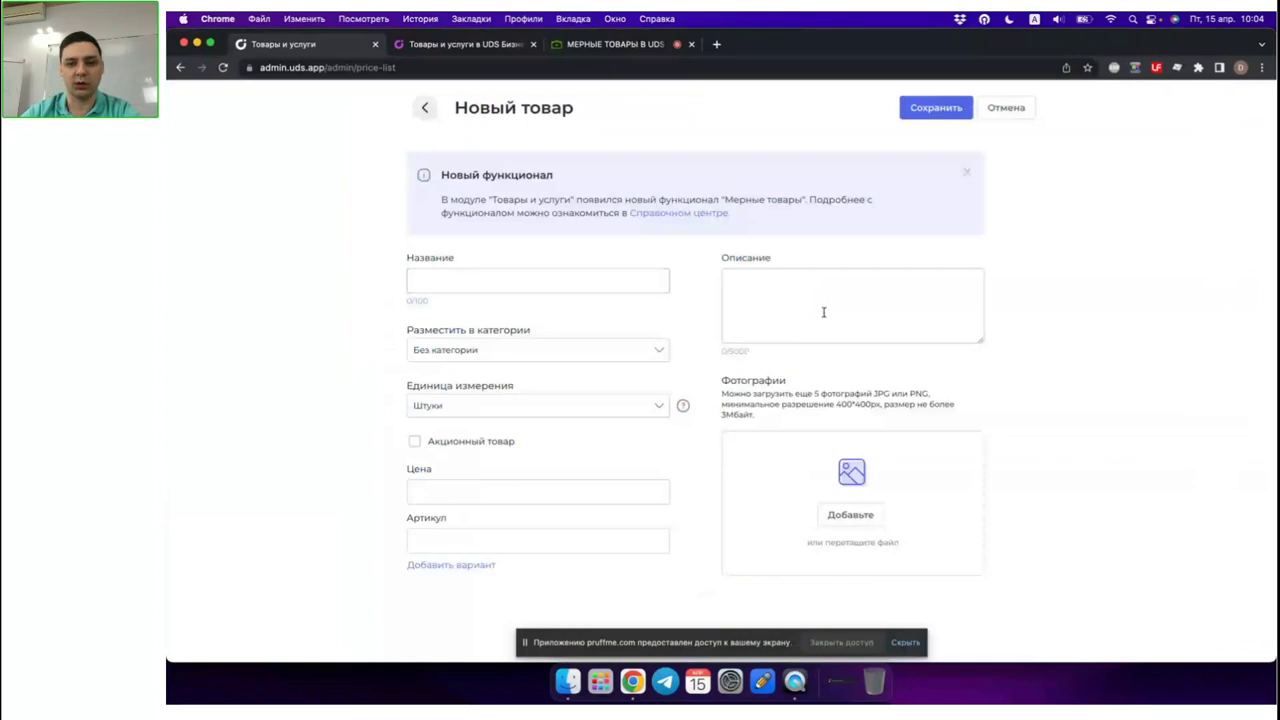
# - Try to upload the photo "Без названия.jpeg" from the desktop folder to the new product
pyautogui.click(816, 541)
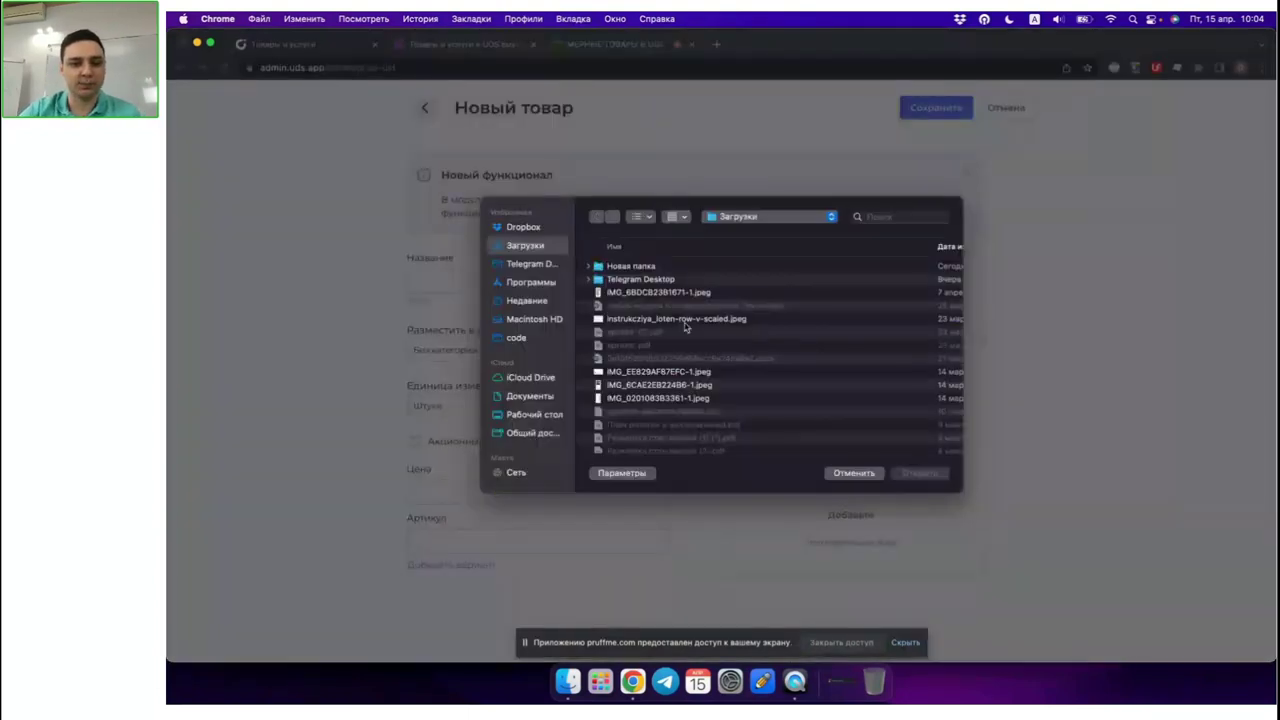
pyautogui.click(525, 418)
pyautogui.doubleClick(668, 272)
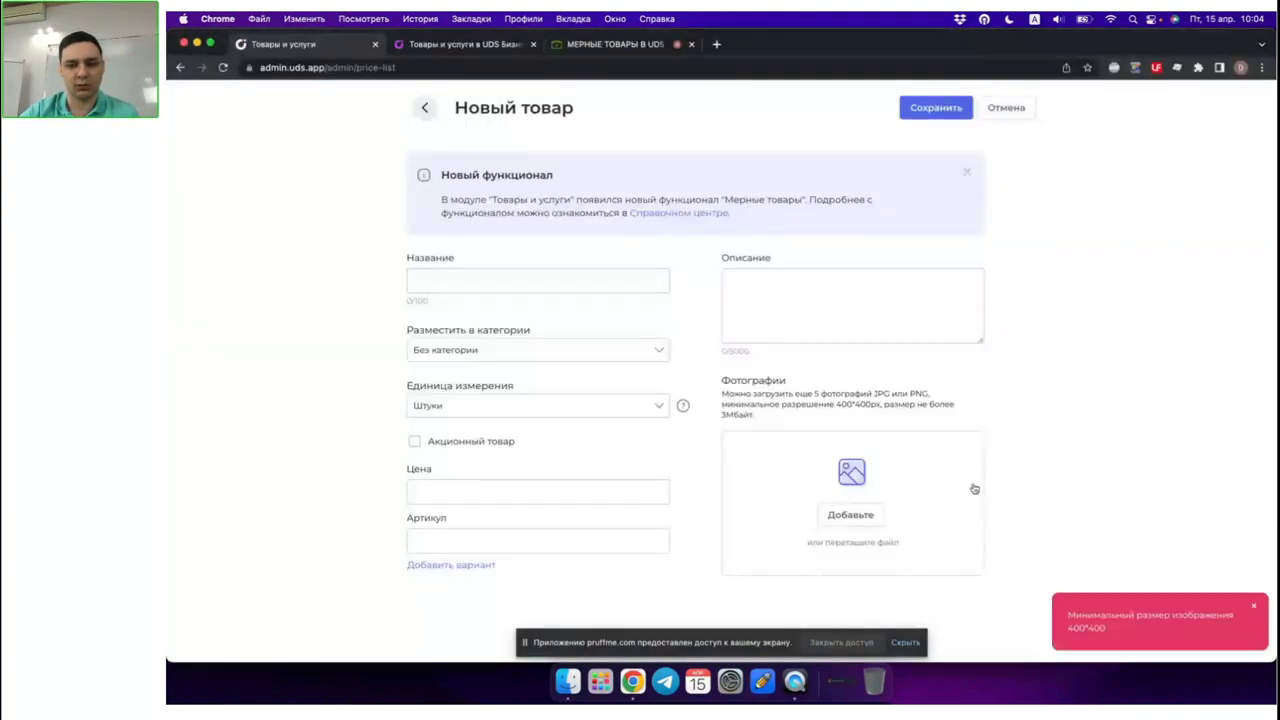
pyautogui.click(848, 481)
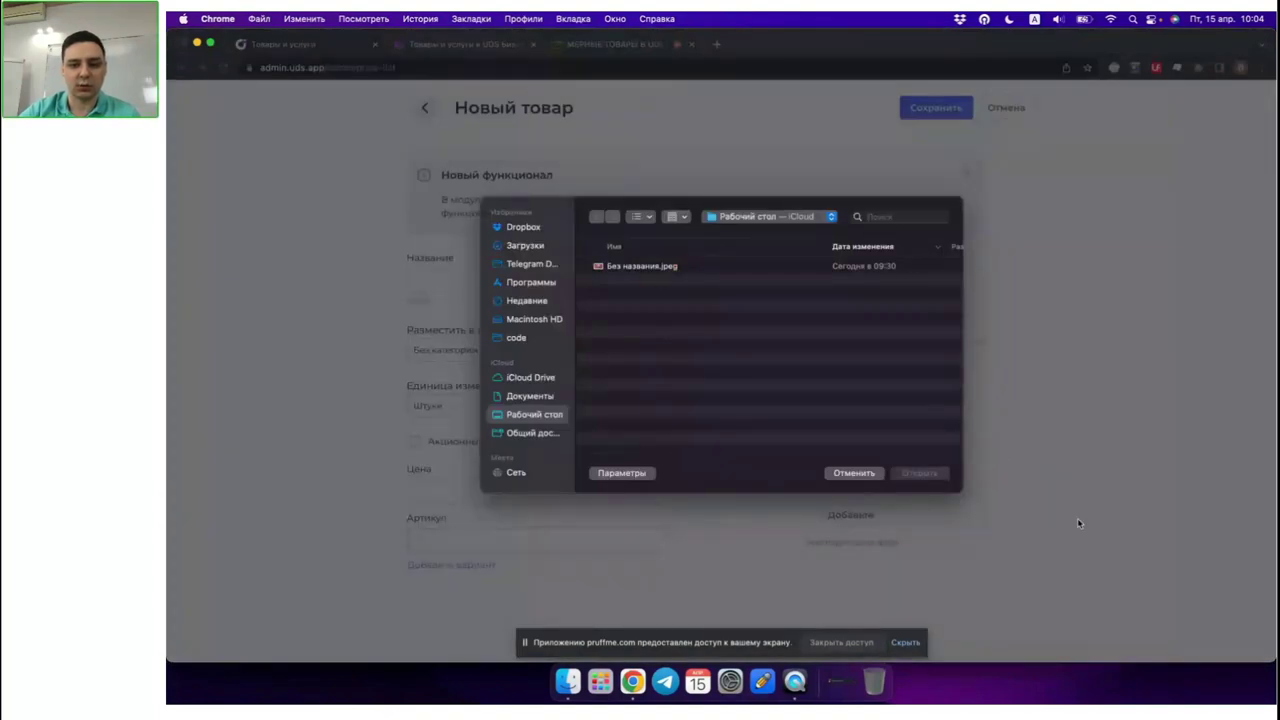
pyautogui.click(854, 473)
# - Name the new product "Салями"
pyautogui.click(508, 284)
pyautogui.write('Vskj')
pyautogui.press('BackSpace')
pyautogui.press('BackSpace')
pyautogui.press('BackSpace')
pyautogui.press('BackSpace')
pyautogui.hotkey('ctrl', 'space')
pyautogui.write('Салями')
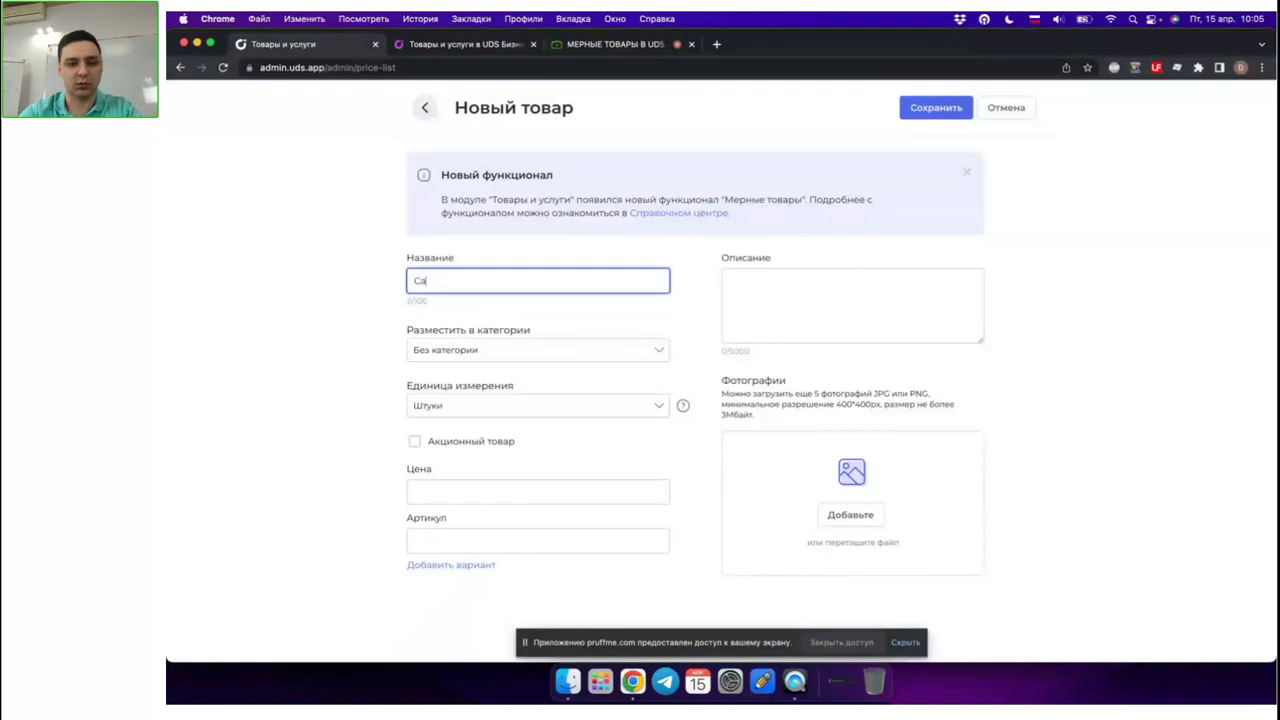
# - Set the unit of measurement of "Салями" to "Килограммы" and its price to 1 000
pyautogui.click(512, 406)
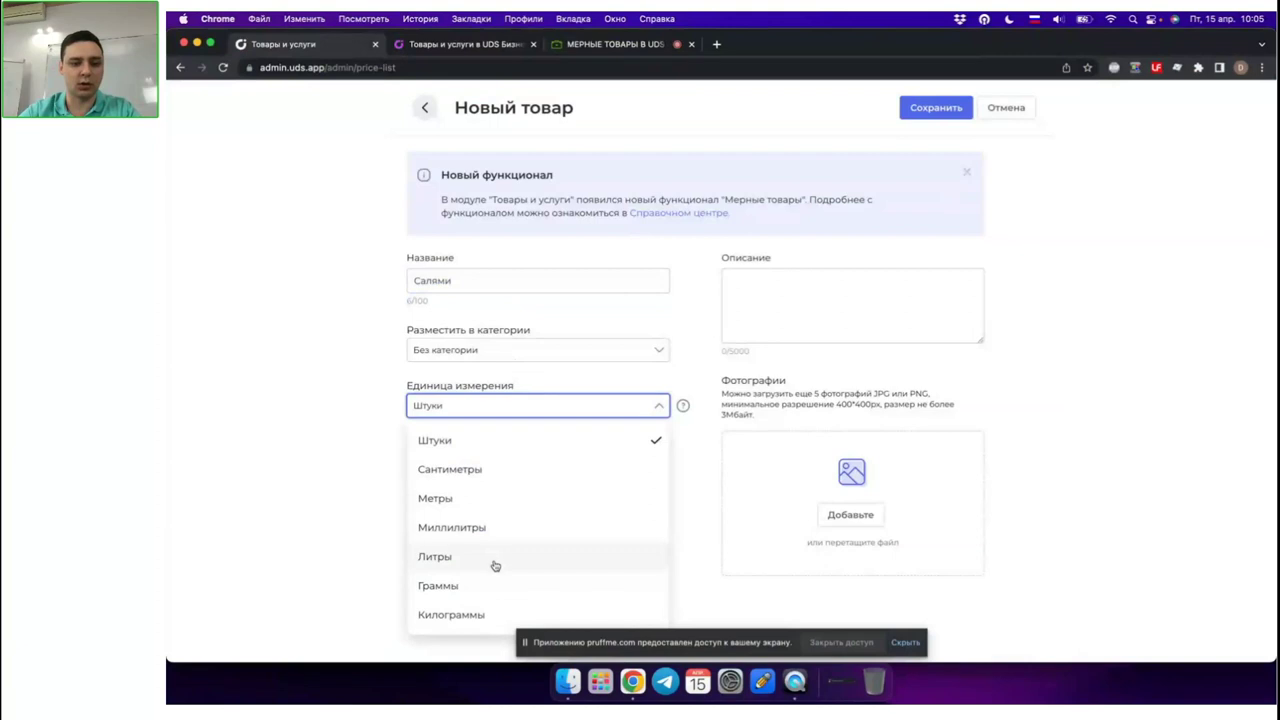
pyautogui.click(467, 618)
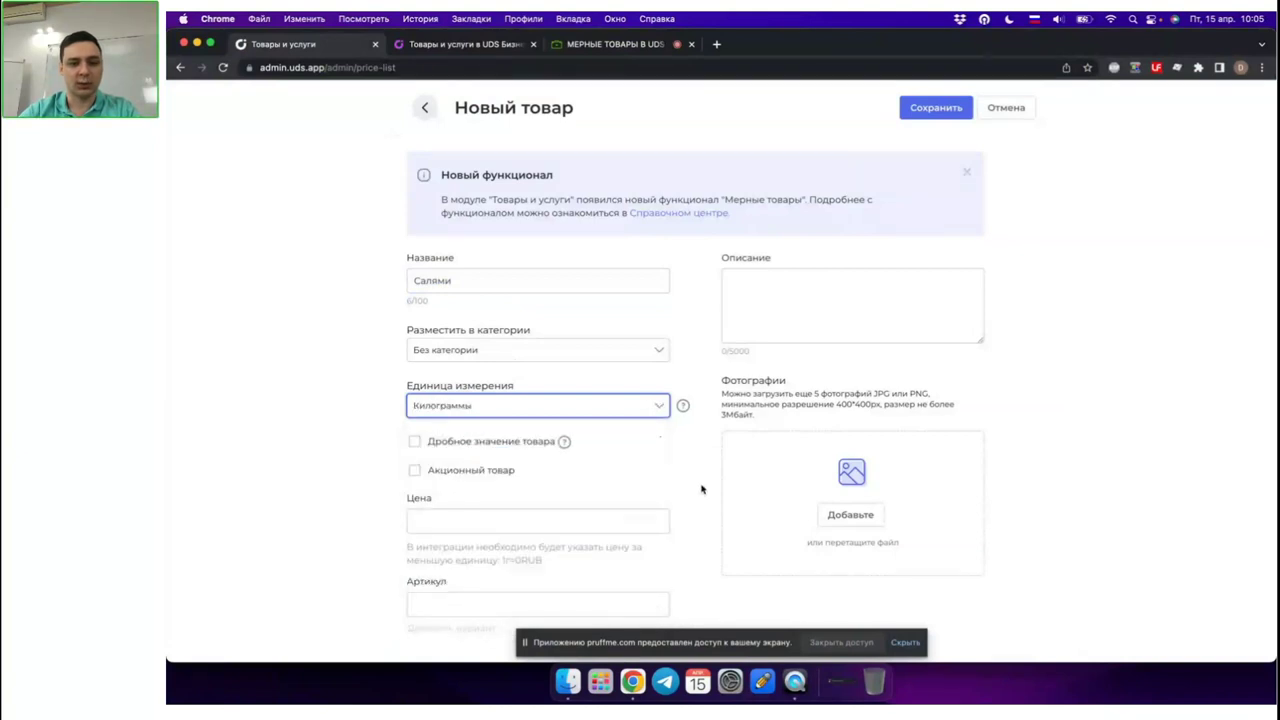
pyautogui.scroll(-1, 555, 510)
pyautogui.click(555, 510)
pyautogui.write('1 000')
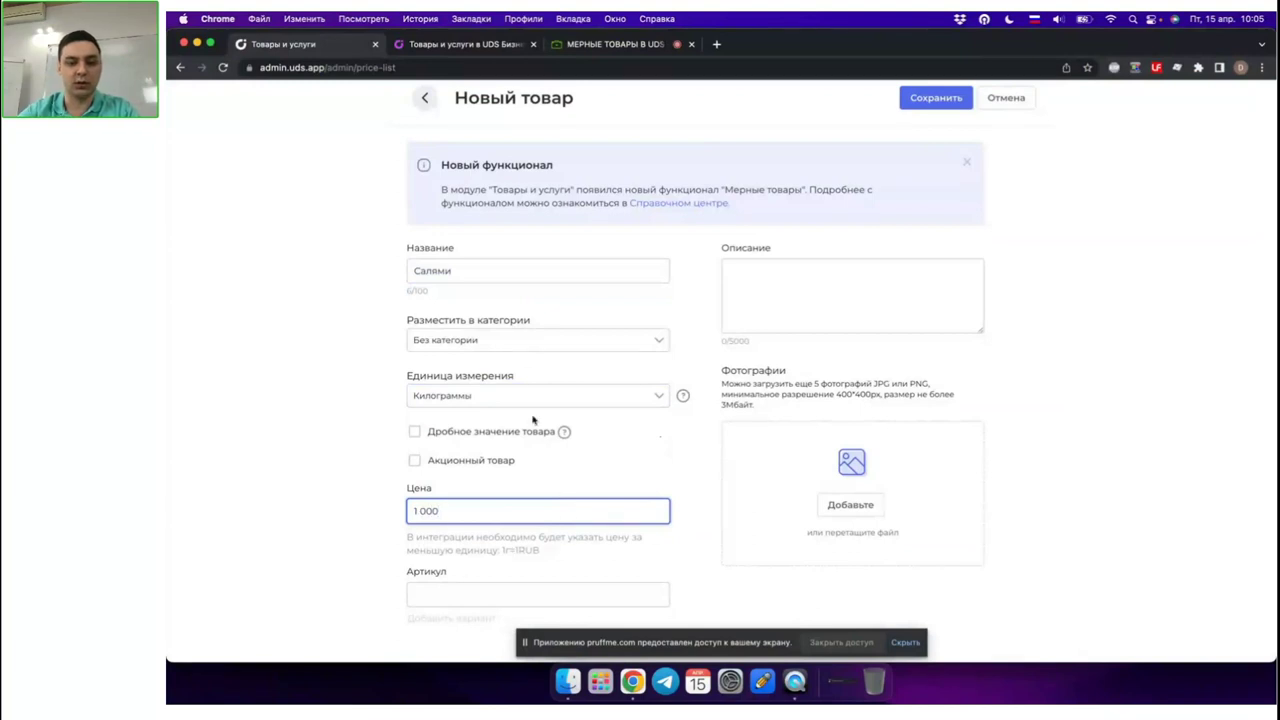
# - Enable fractional quantities for "Салями" with a minimum order size of 0.5 kg and a step of 0.1 kg
pyautogui.click(520, 431)
pyautogui.scroll(-3, 710, 519)
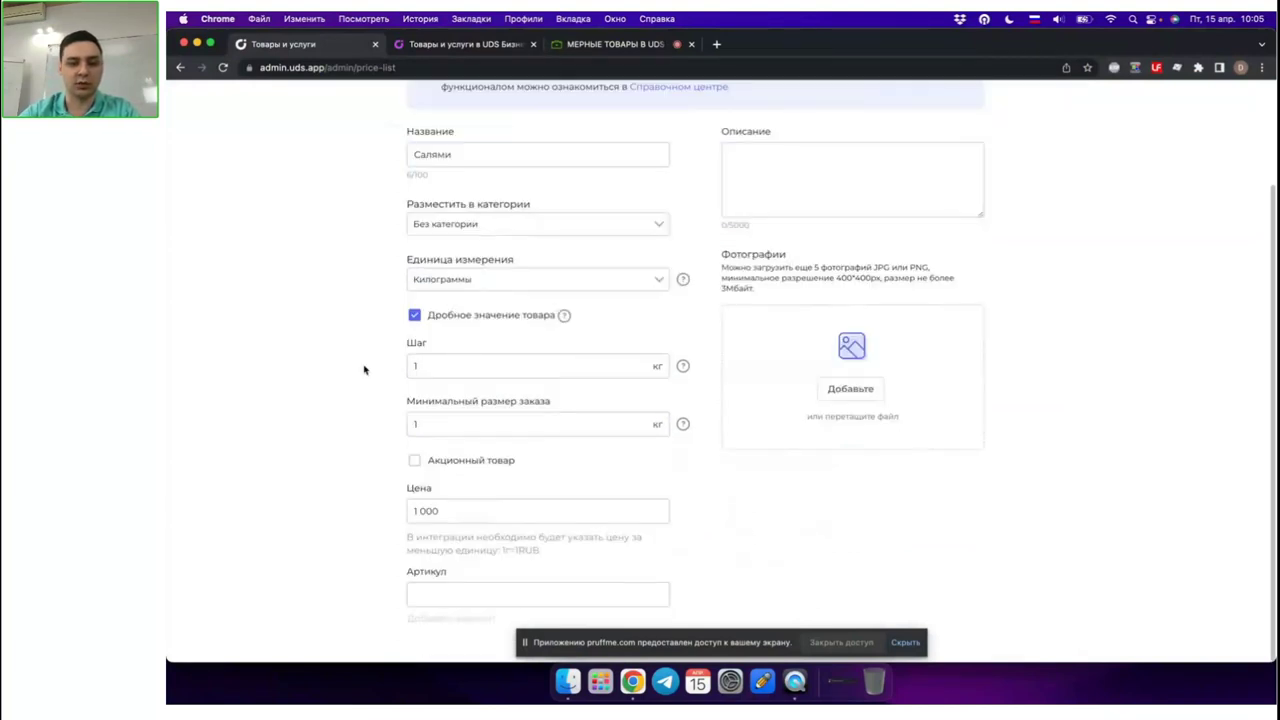
pyautogui.click(438, 434)
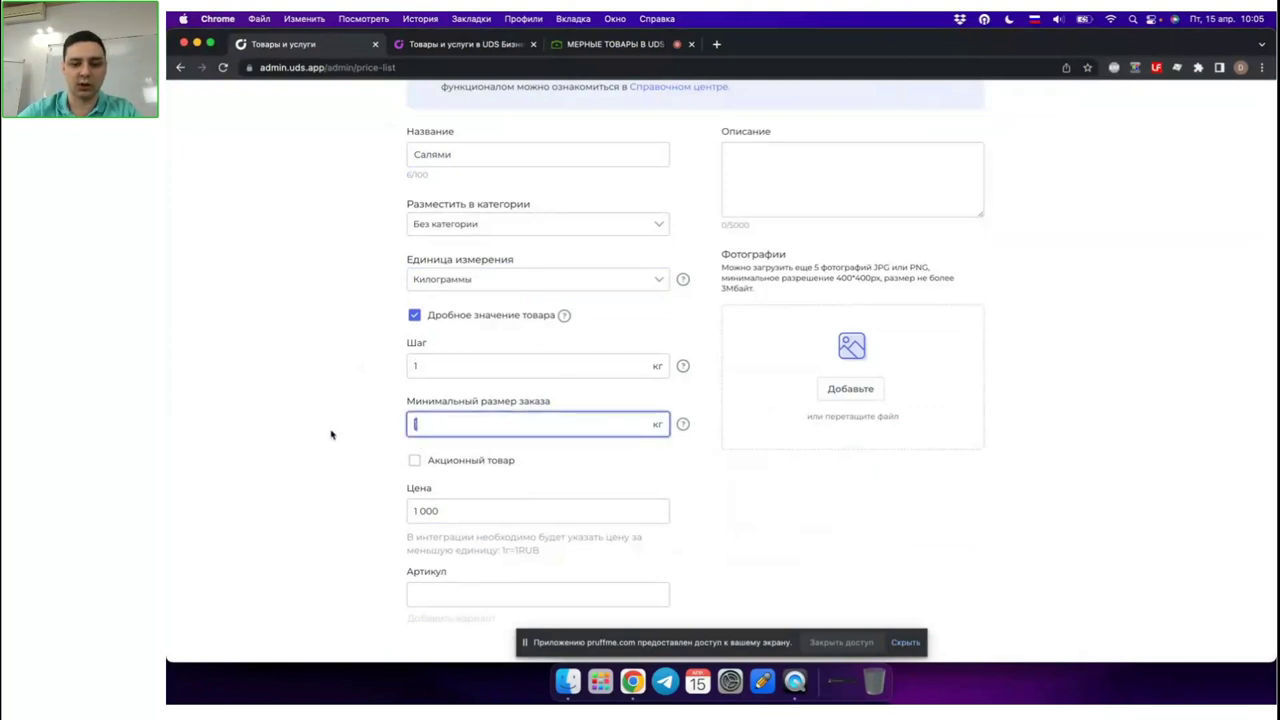
pyautogui.write('0.5')
pyautogui.click(430, 366)
pyautogui.press('BackSpace')
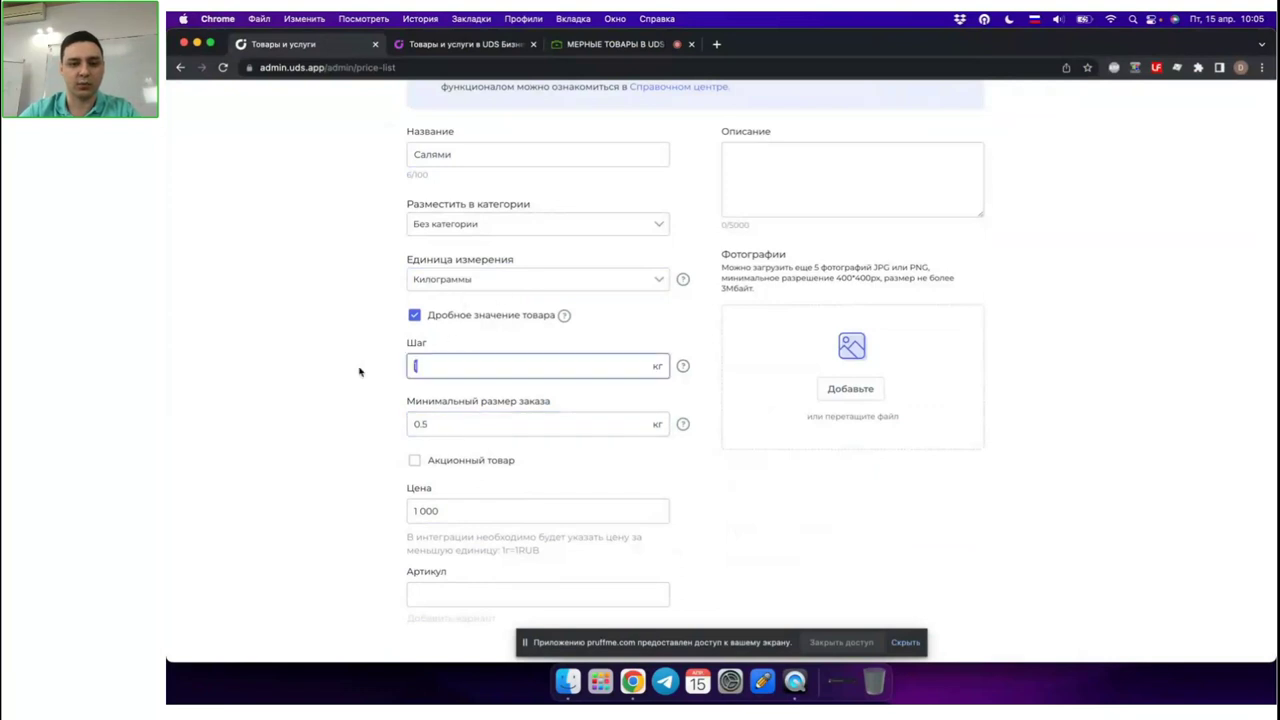
pyautogui.write('0.1')
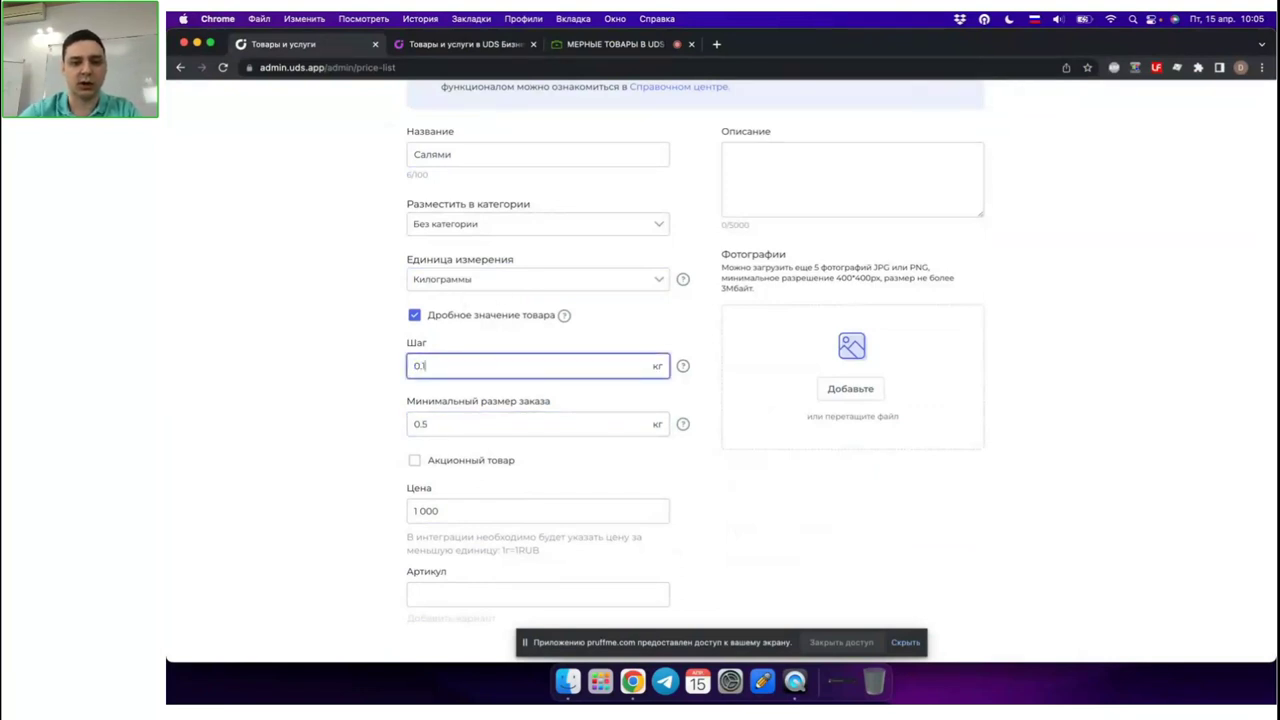
pyautogui.click(766, 518)
pyautogui.scroll(5, 654, 488)
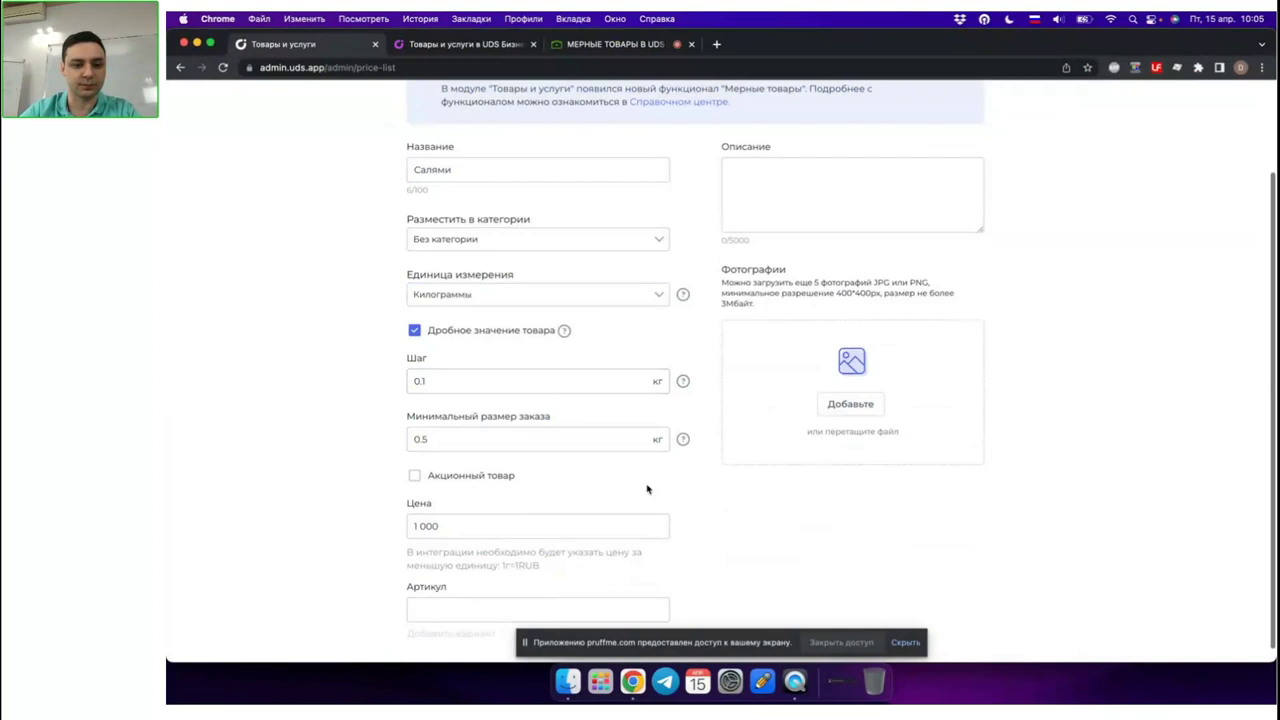
# - Examine the note under the price about specifying the price per smaller unit in integrations
pyautogui.scroll(-5, 654, 491)
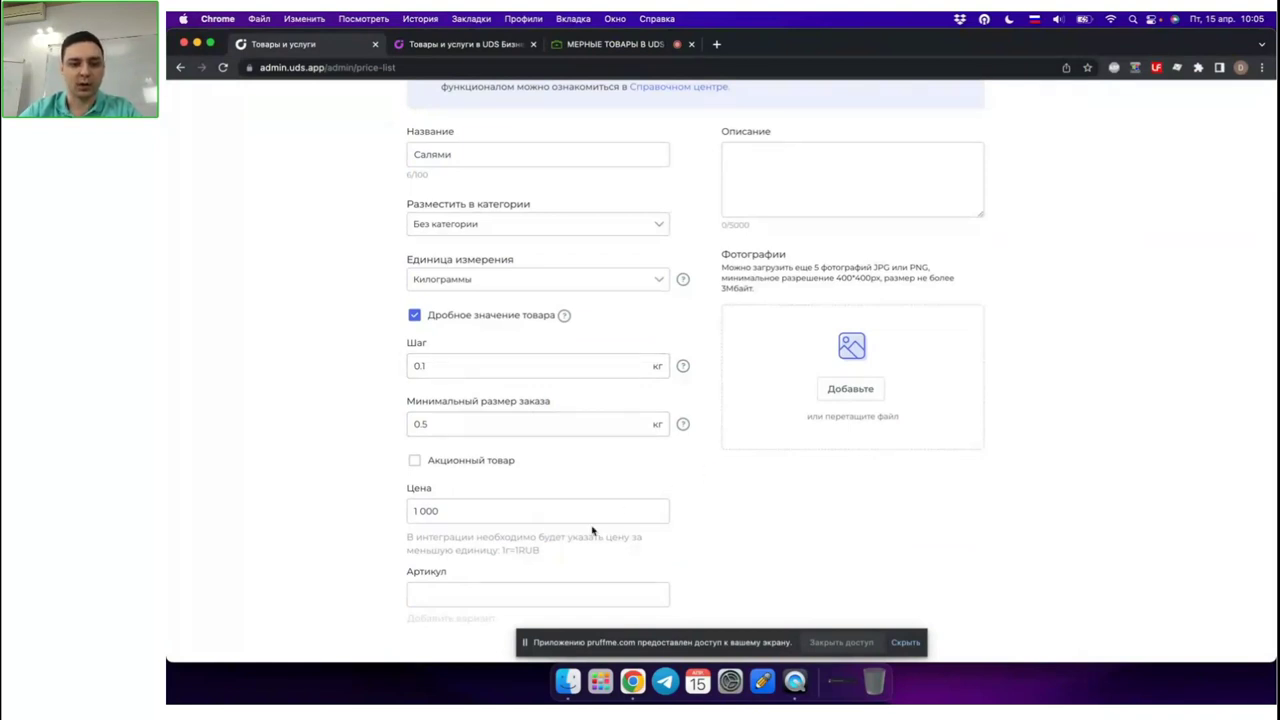
pyautogui.moveTo(406, 537); pyautogui.dragTo(662, 556)
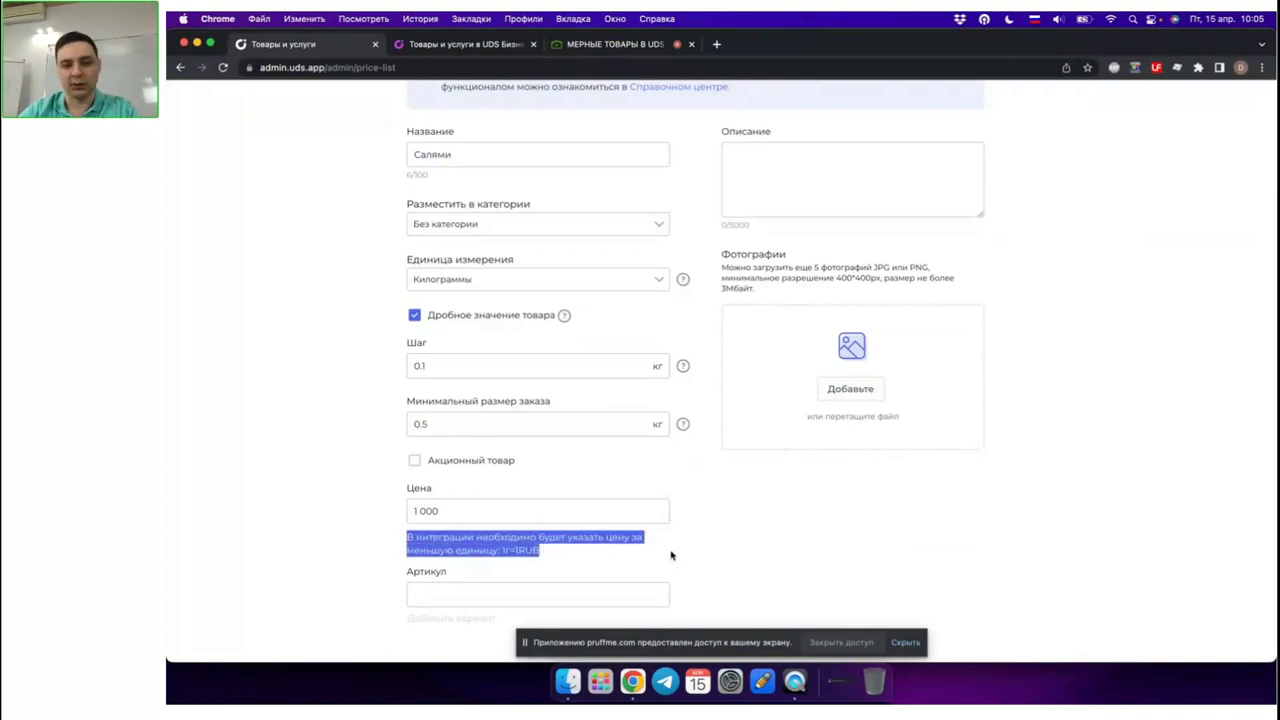
pyautogui.click(671, 555)
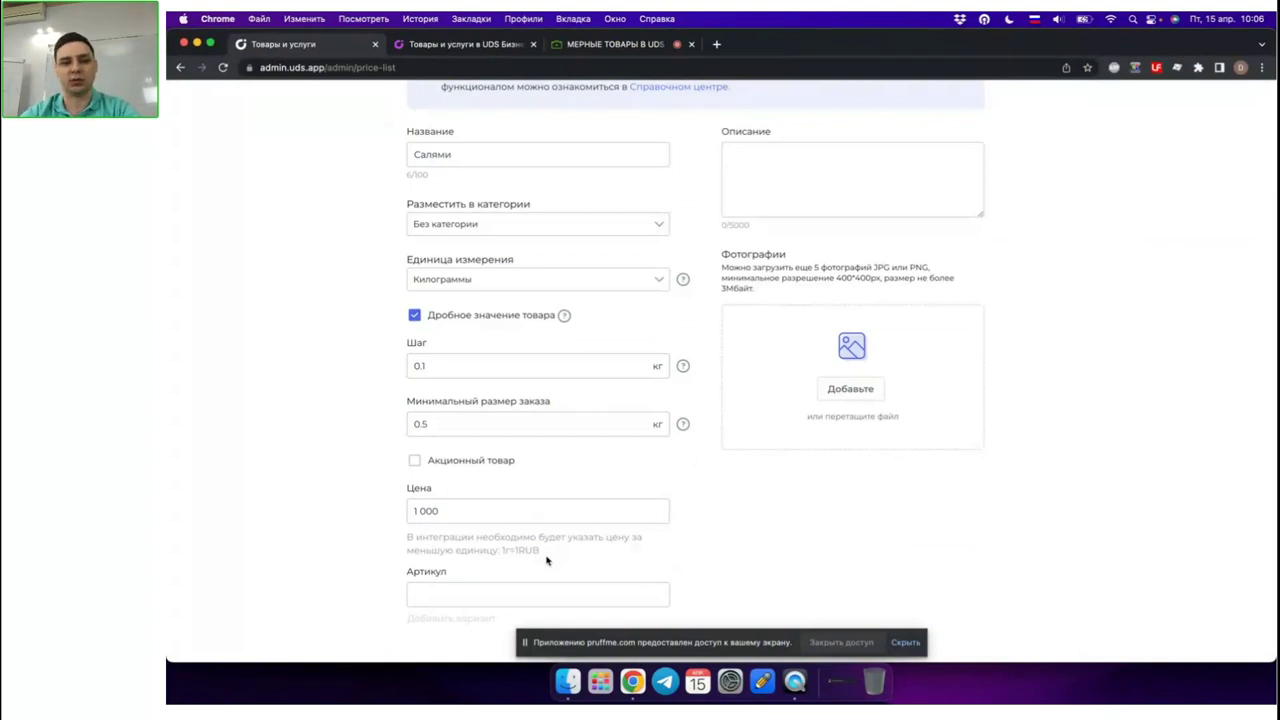
# - Save the new product "Салями"
pyautogui.scroll(3, 546, 560)
pyautogui.scroll(-1, 546, 560)
pyautogui.scroll(1, 546, 560)
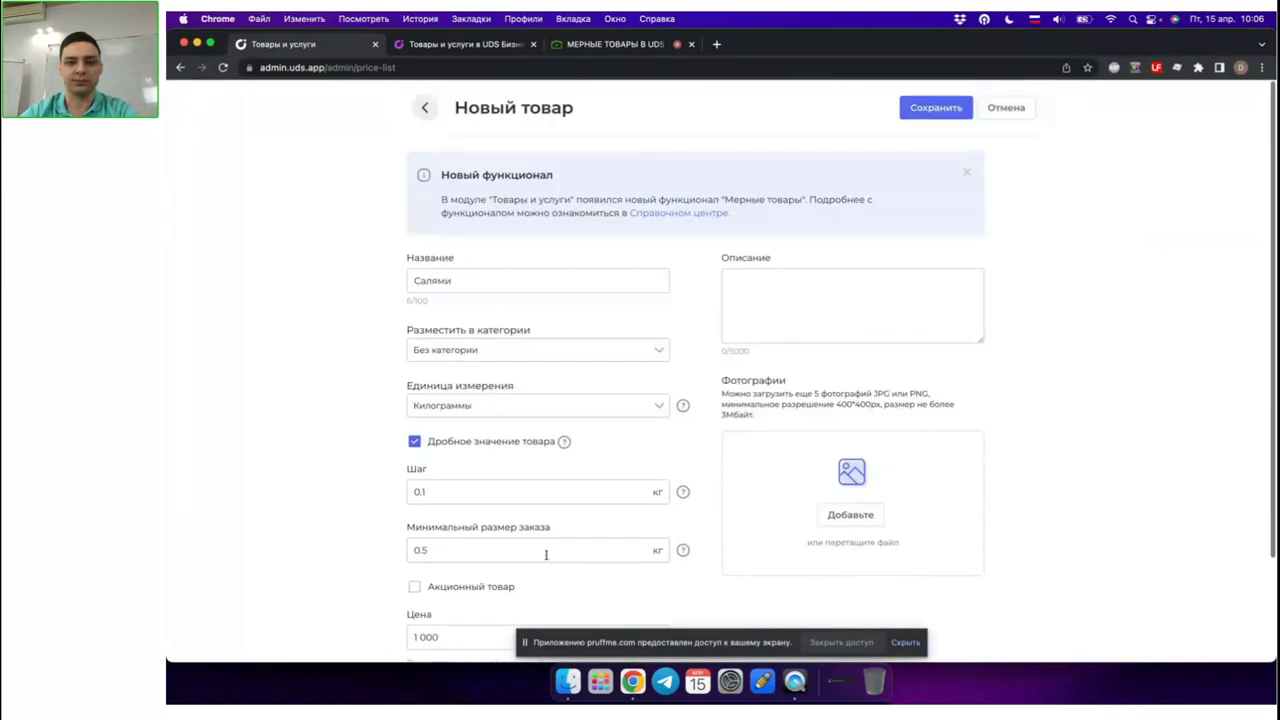
pyautogui.click(936, 110)
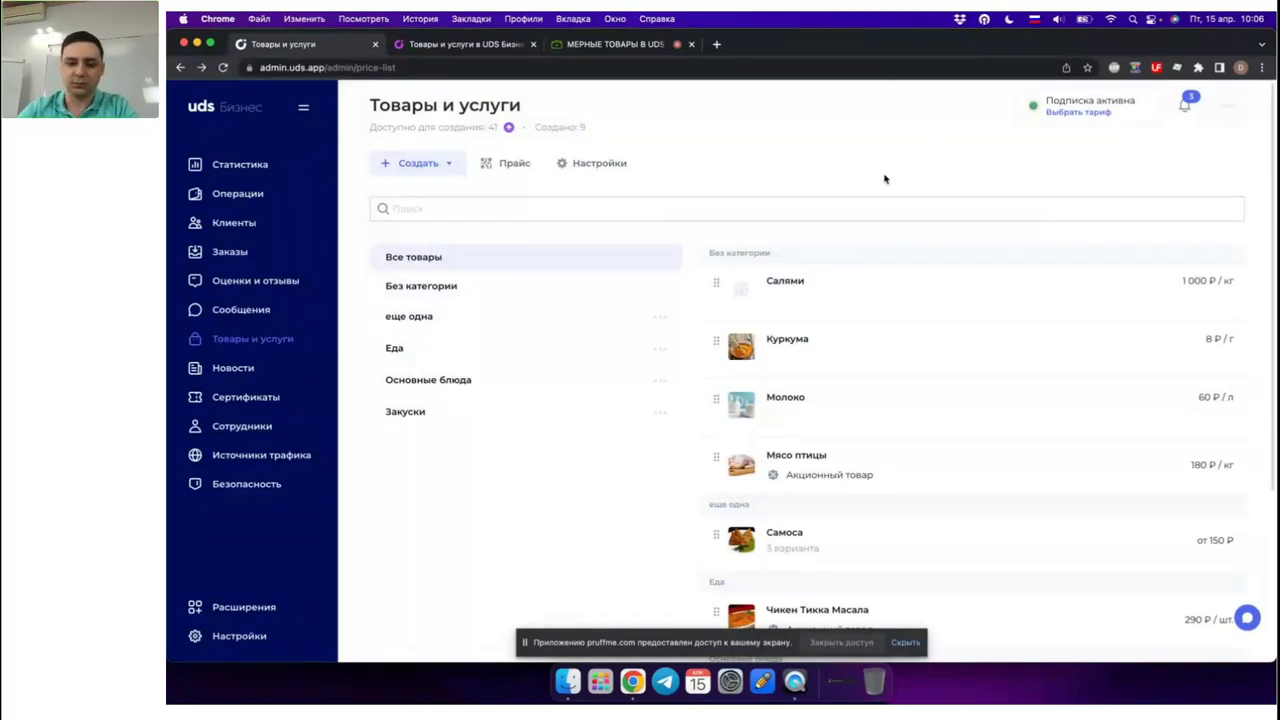
# - Switch to the phone mirror in QuickTime Player and arrange its window to examine how "Салями" is ordered in the UDS app
pyautogui.click(838, 682)
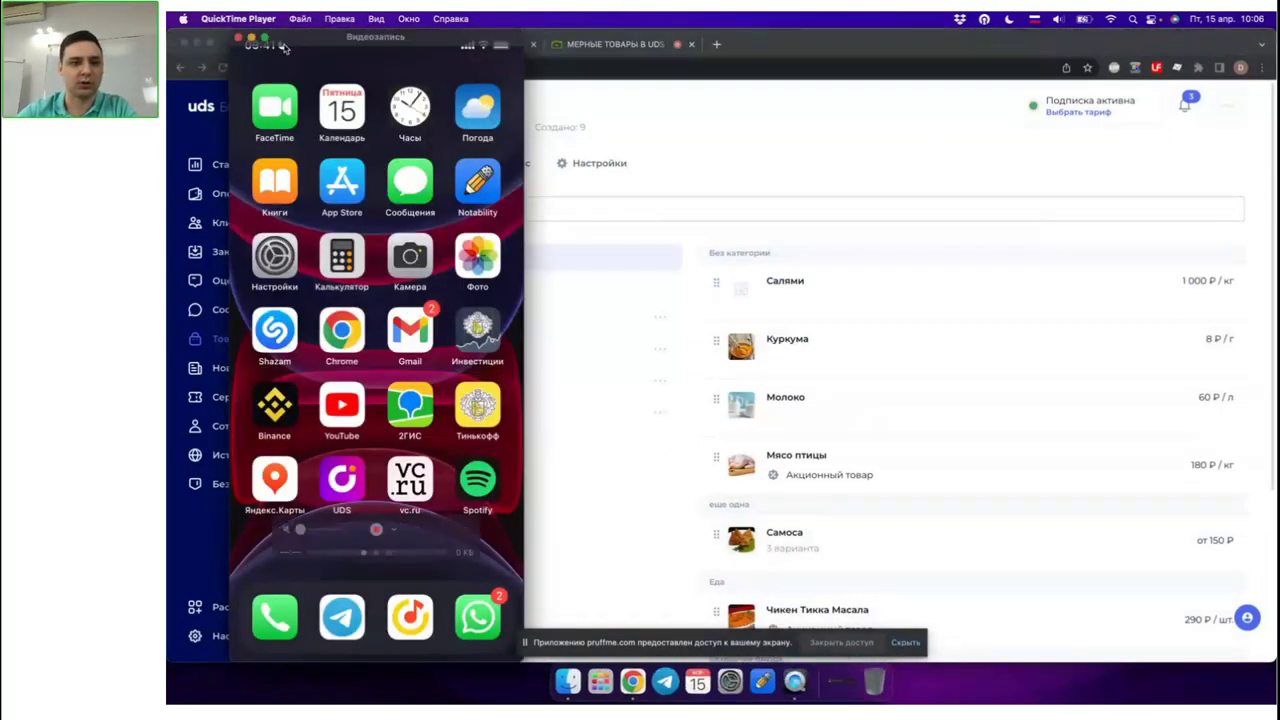
pyautogui.moveTo(366, 41); pyautogui.dragTo(459, 43)
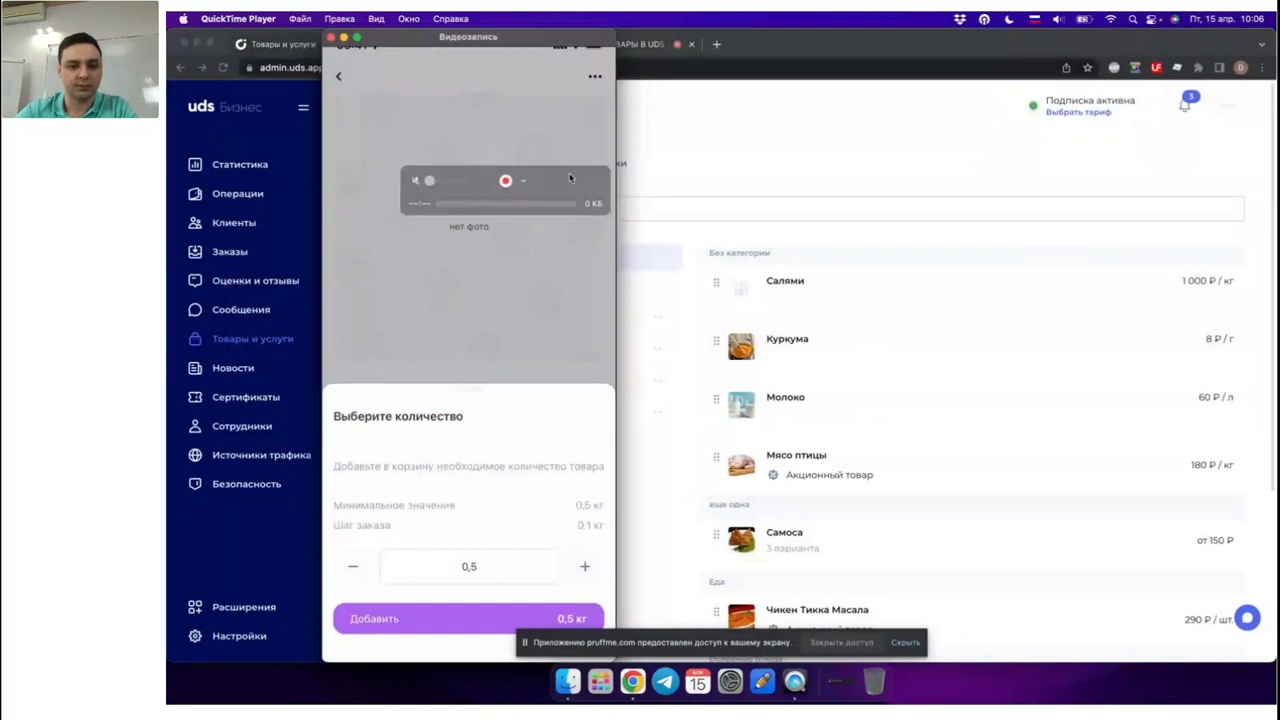
pyautogui.moveTo(570, 178); pyautogui.dragTo(574, 94)
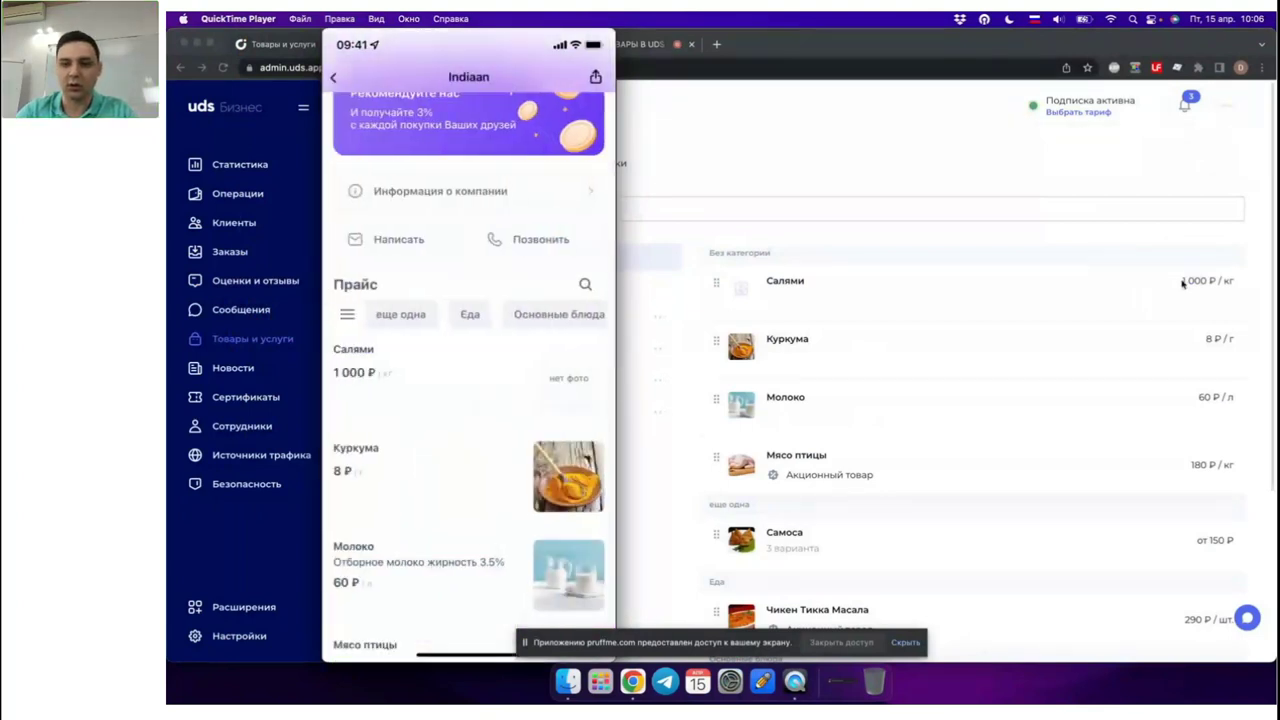
# - Return to the goods list in Chrome and limit the available stock of "Салями" to 5 kg
pyautogui.click(1096, 203)
pyautogui.click(1221, 299)
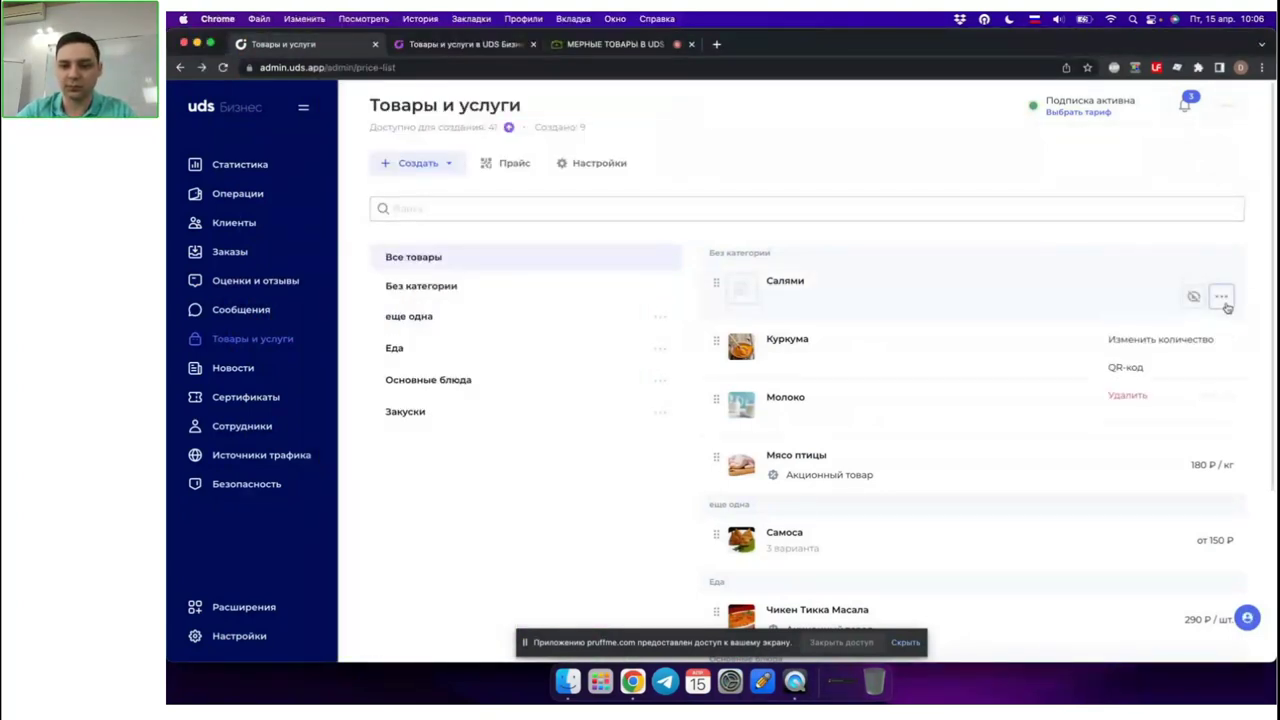
pyautogui.click(1140, 344)
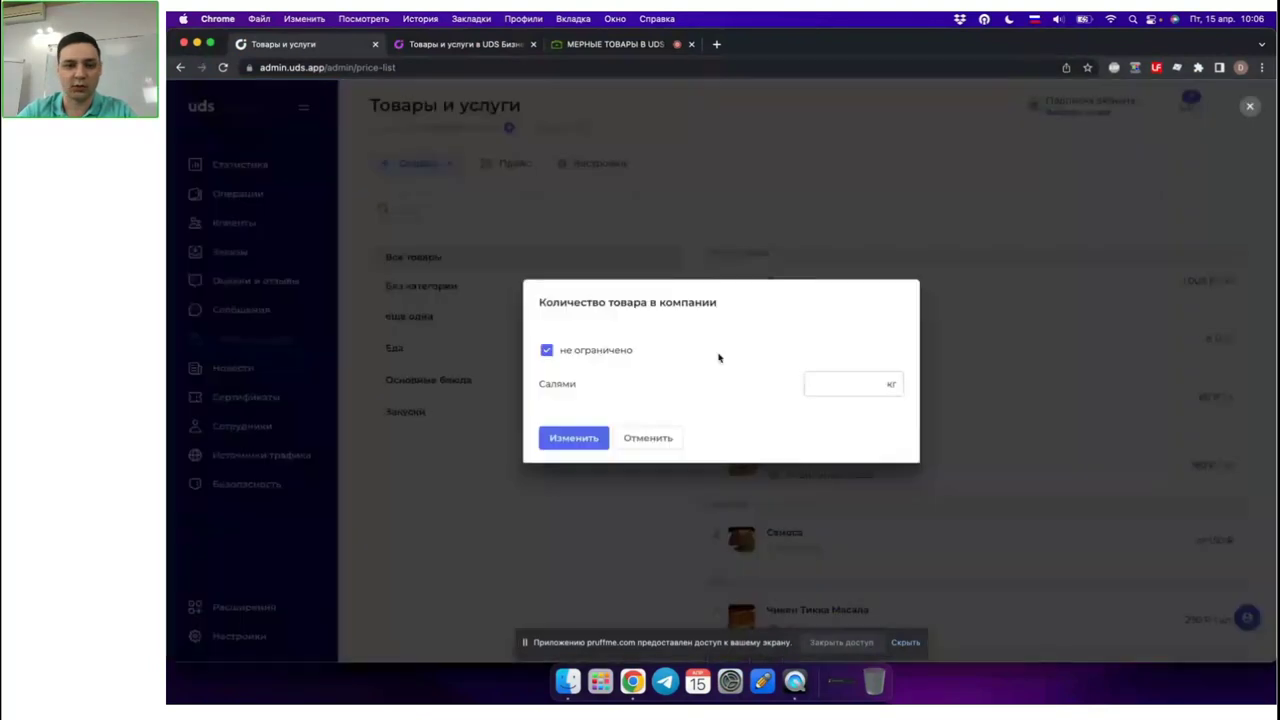
pyautogui.click(843, 380)
pyautogui.write('5')
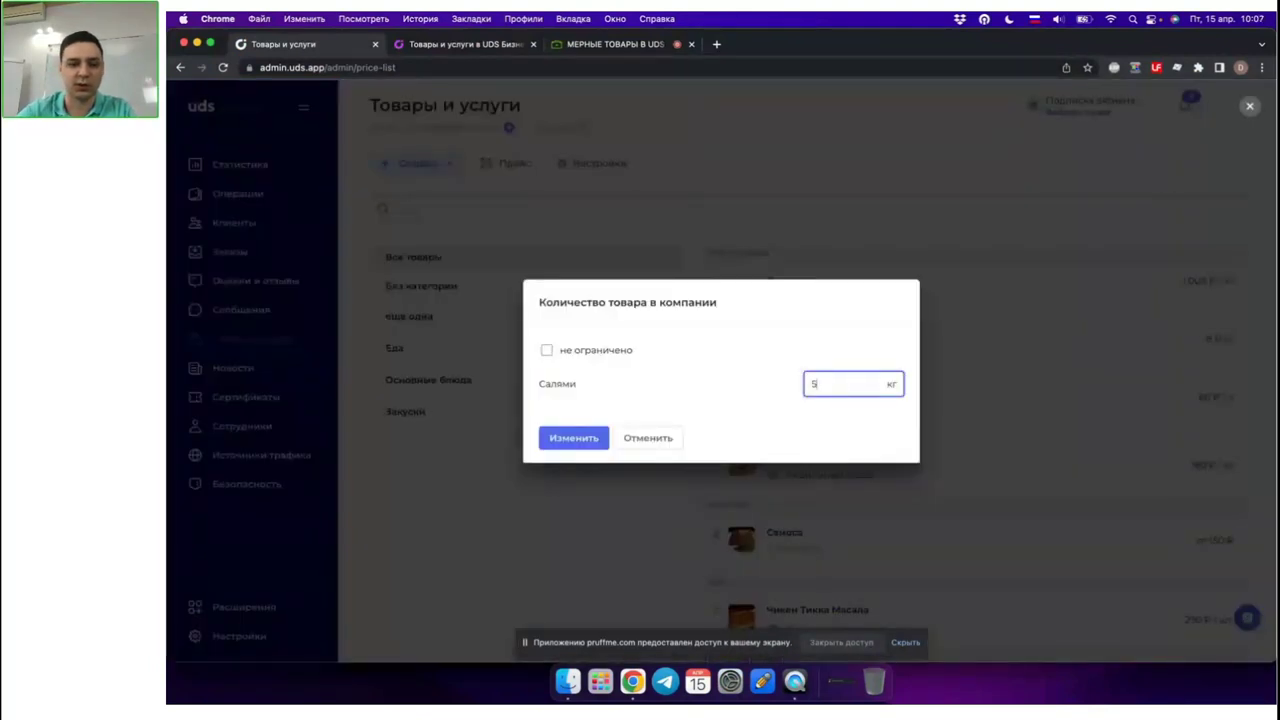
pyautogui.click(574, 437)
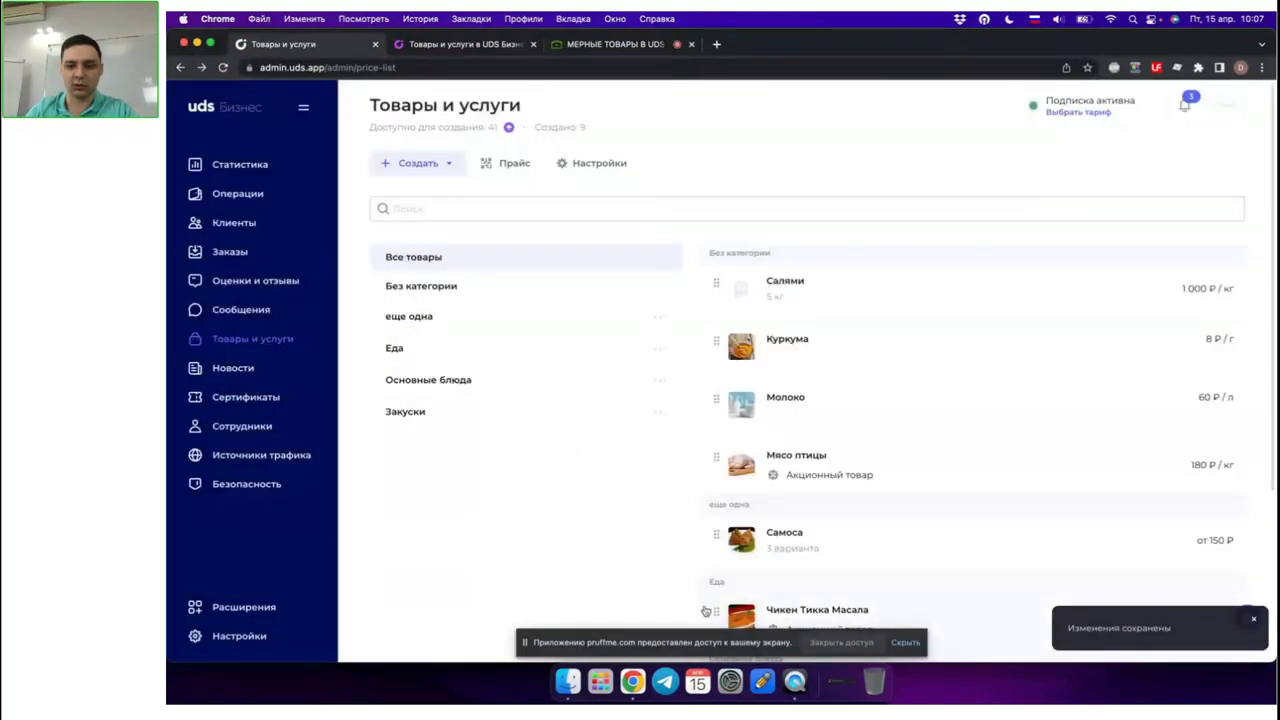
# - View the "Салями" order on the phone mirror in QuickTime Player, and open the new 4700 RUB order in UDS Business in Chrome
pyautogui.click(795, 683)
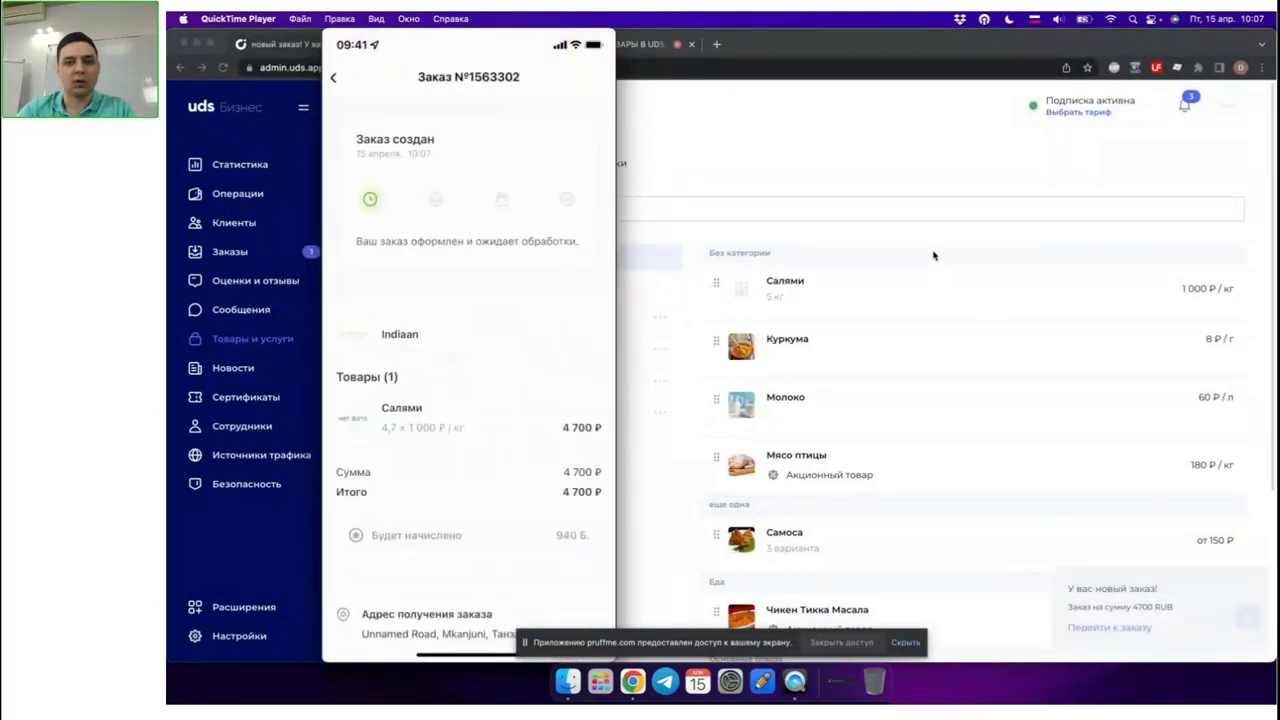
pyautogui.click(812, 173)
pyautogui.click(255, 253)
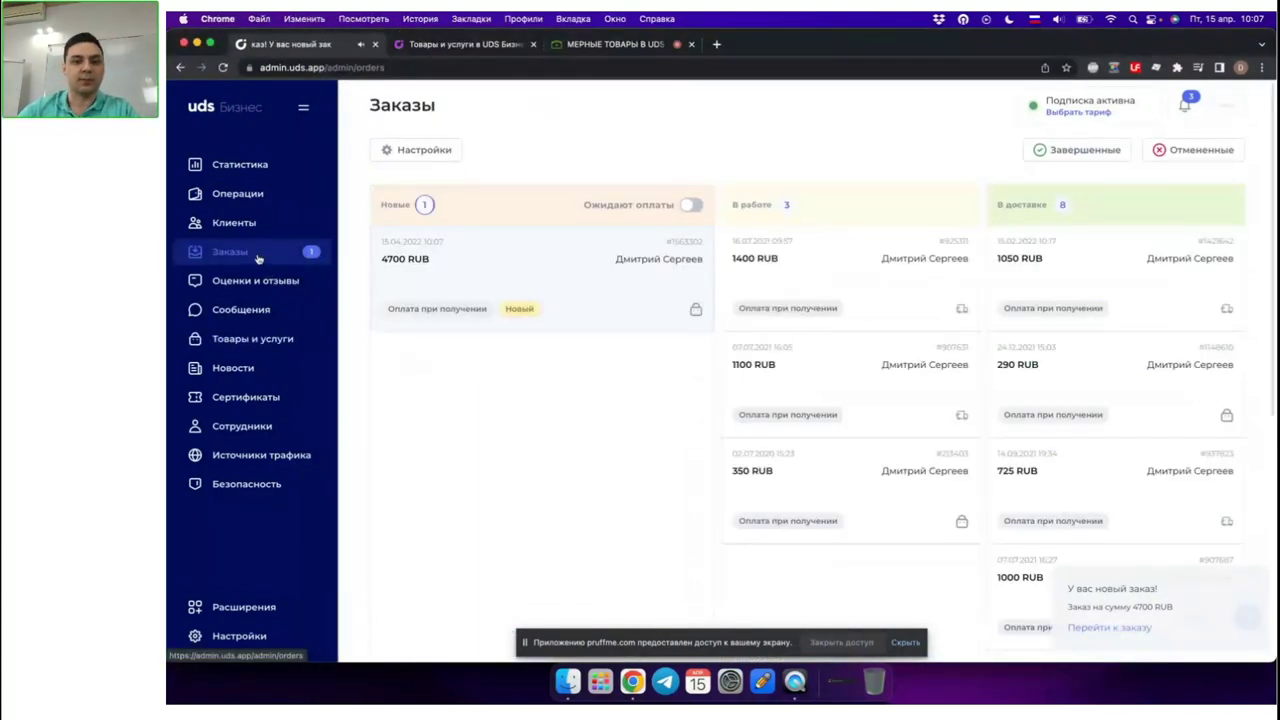
pyautogui.click(623, 274)
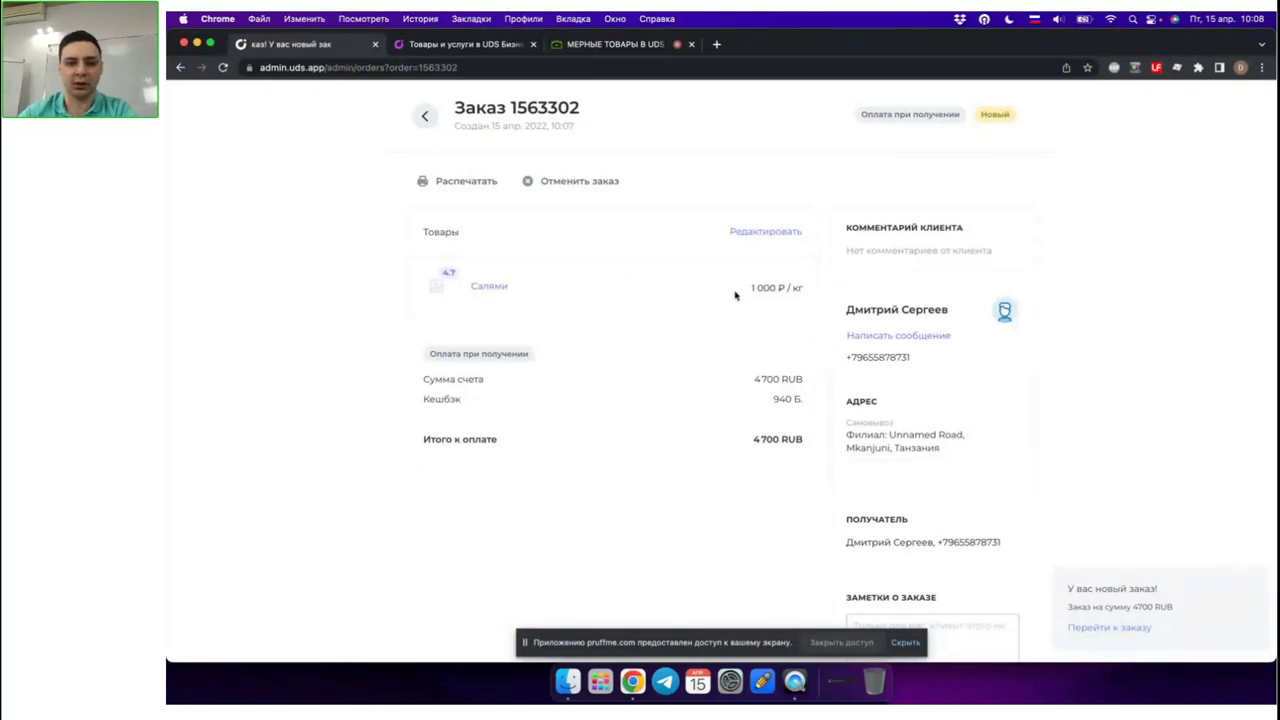
# - Edit the order's goods to set the quantity of "Салями" to 4.756 kg and save the change
pyautogui.click(784, 236)
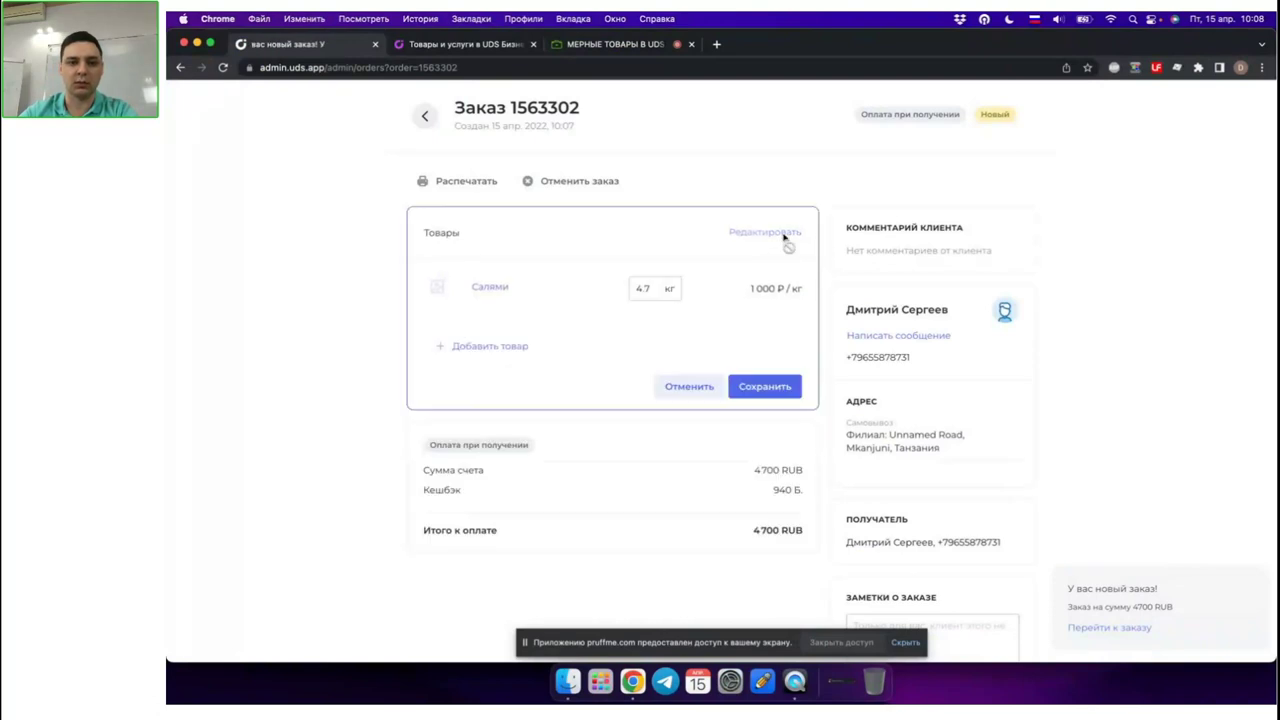
pyautogui.click(660, 288)
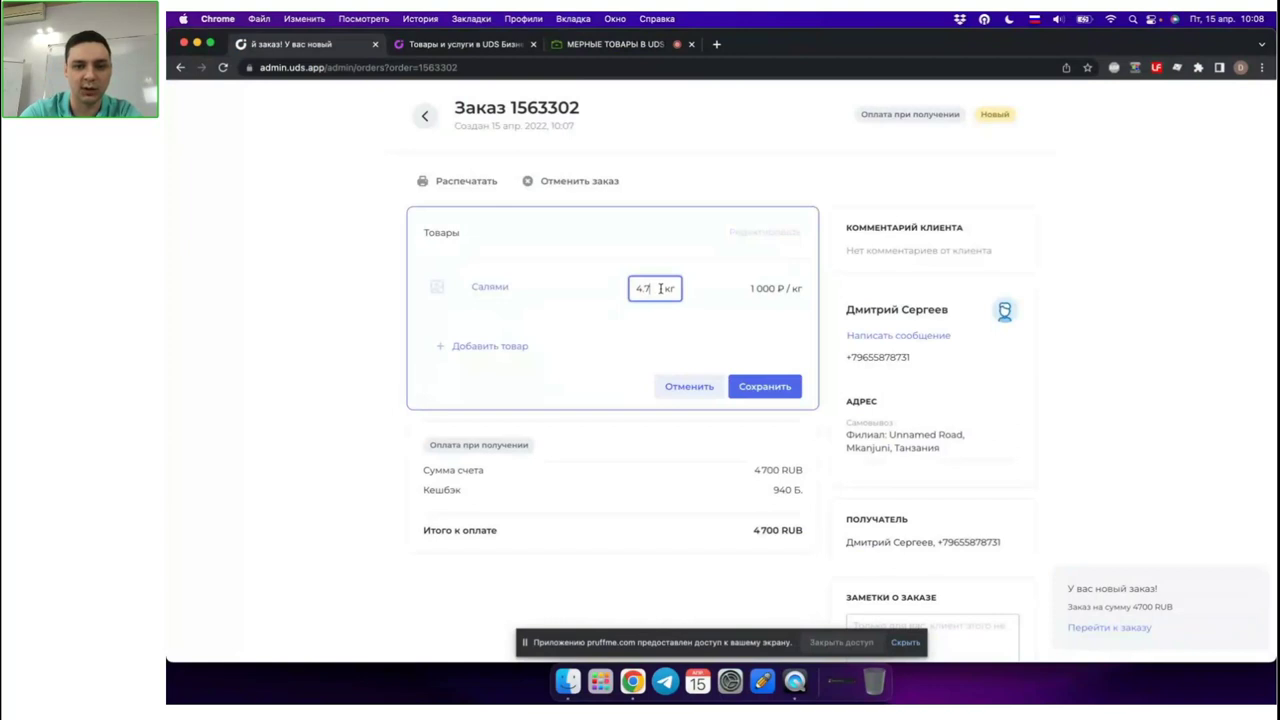
pyautogui.write('5')
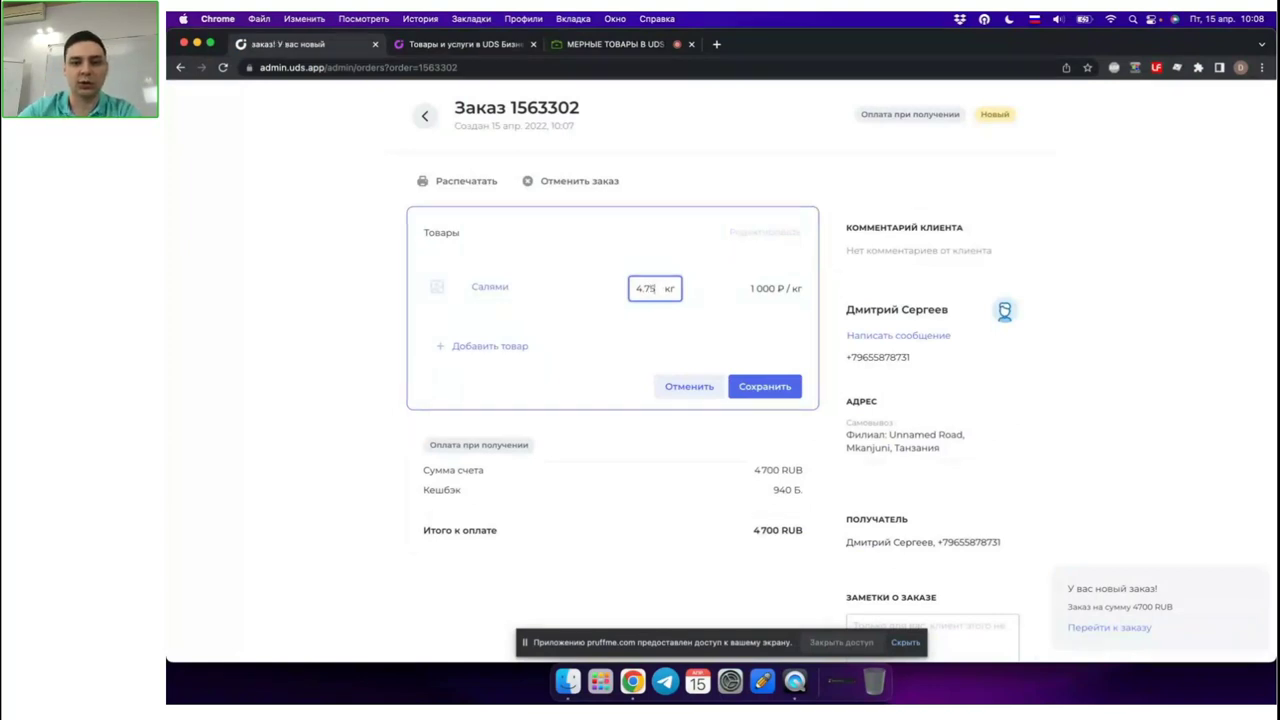
pyautogui.write('6')
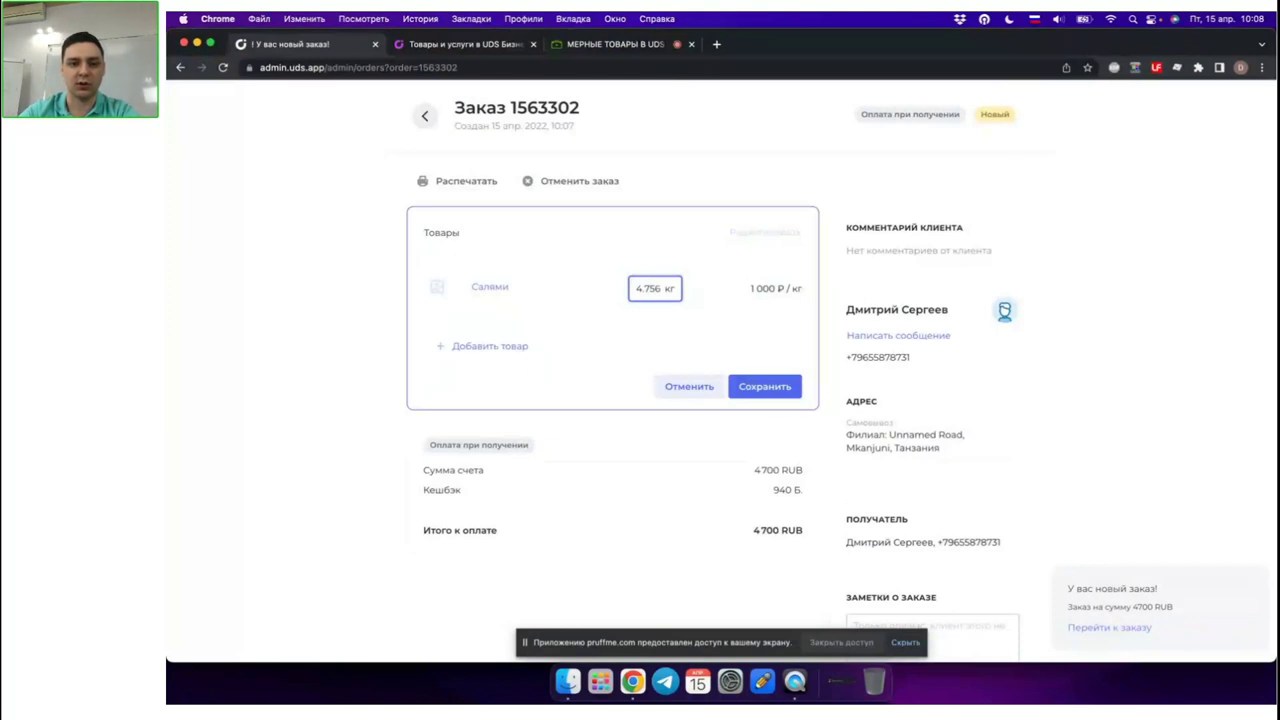
pyautogui.click(751, 394)
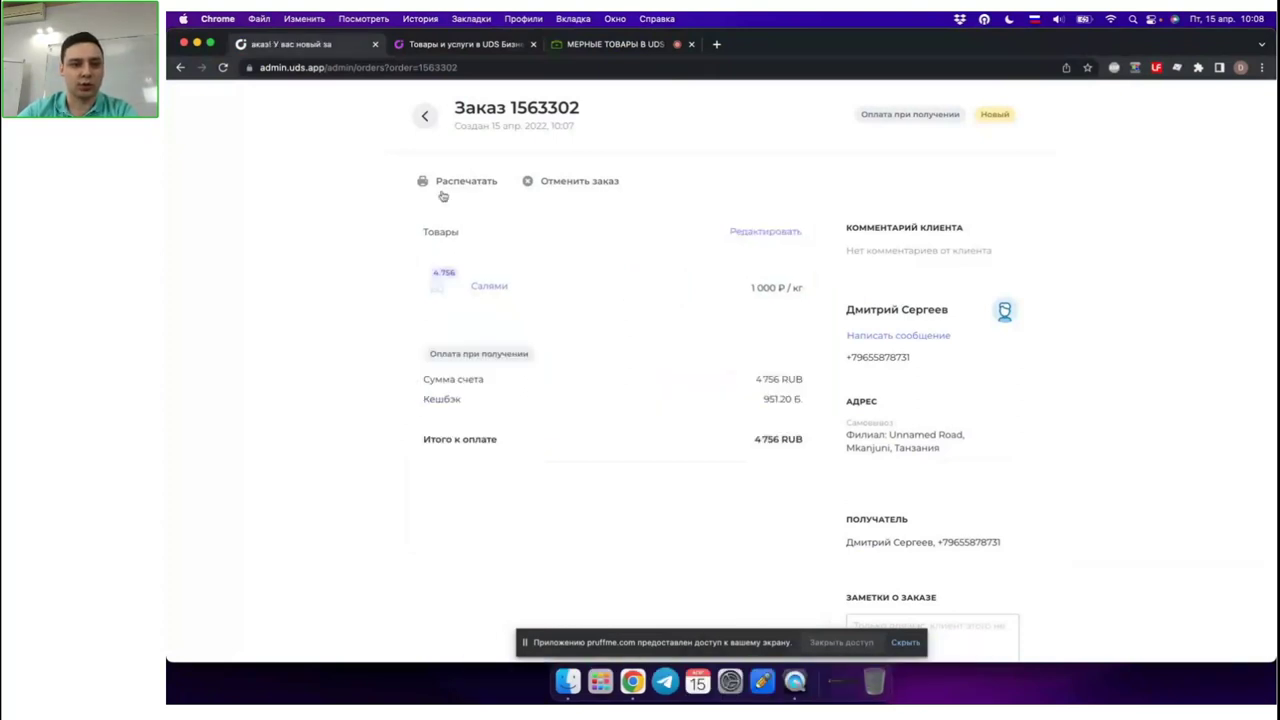
# - Leave the order and open the product "Салями" for editing from the goods and services list
pyautogui.click(424, 117)
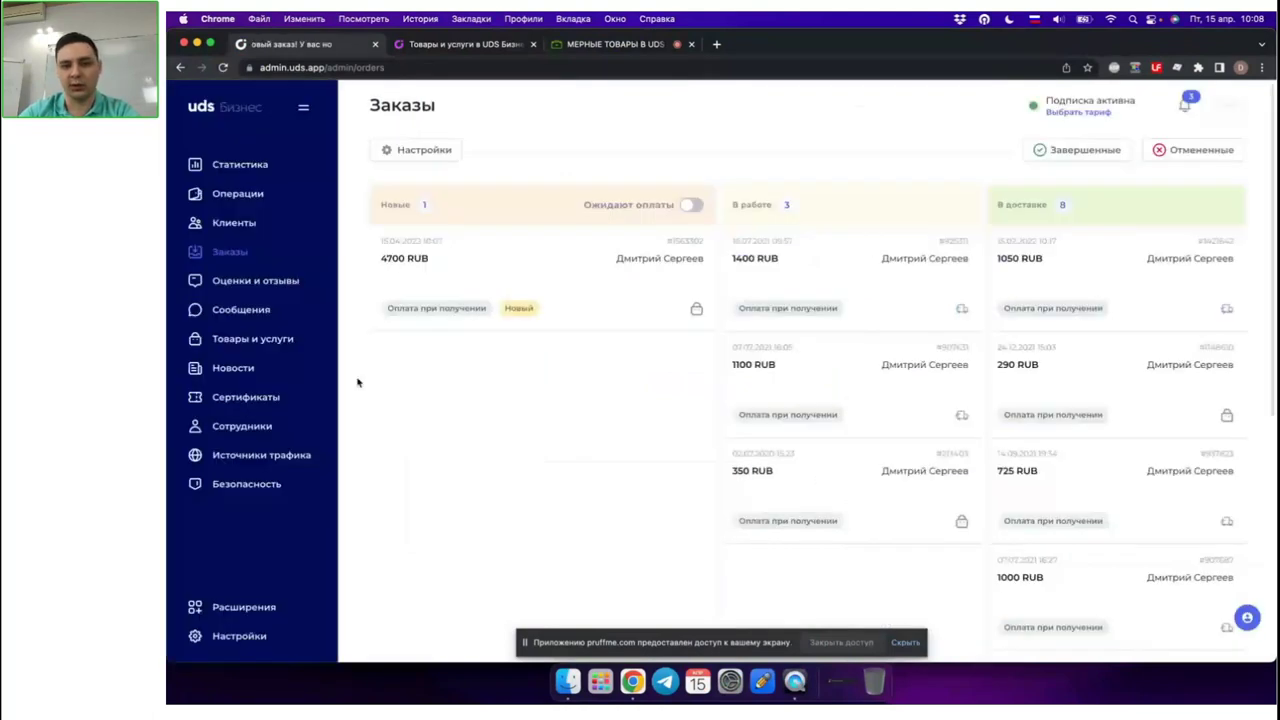
pyautogui.click(969, 284)
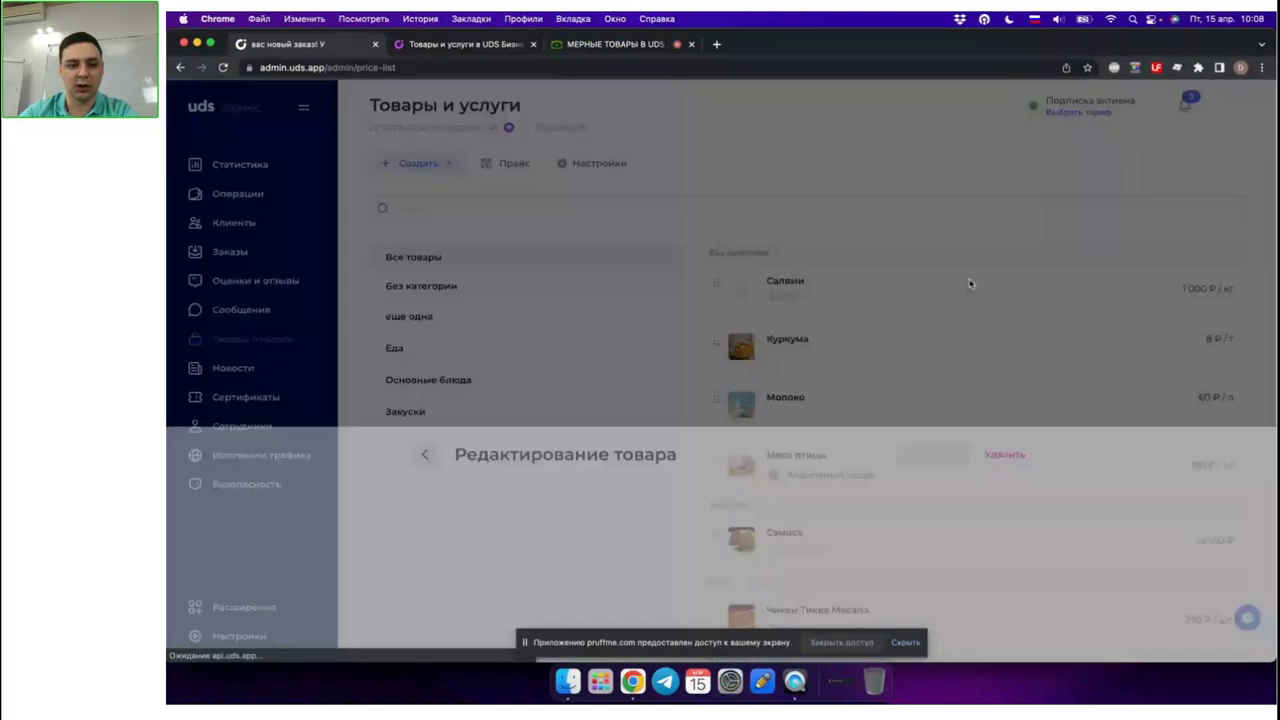
pyautogui.scroll(-1, 643, 337)
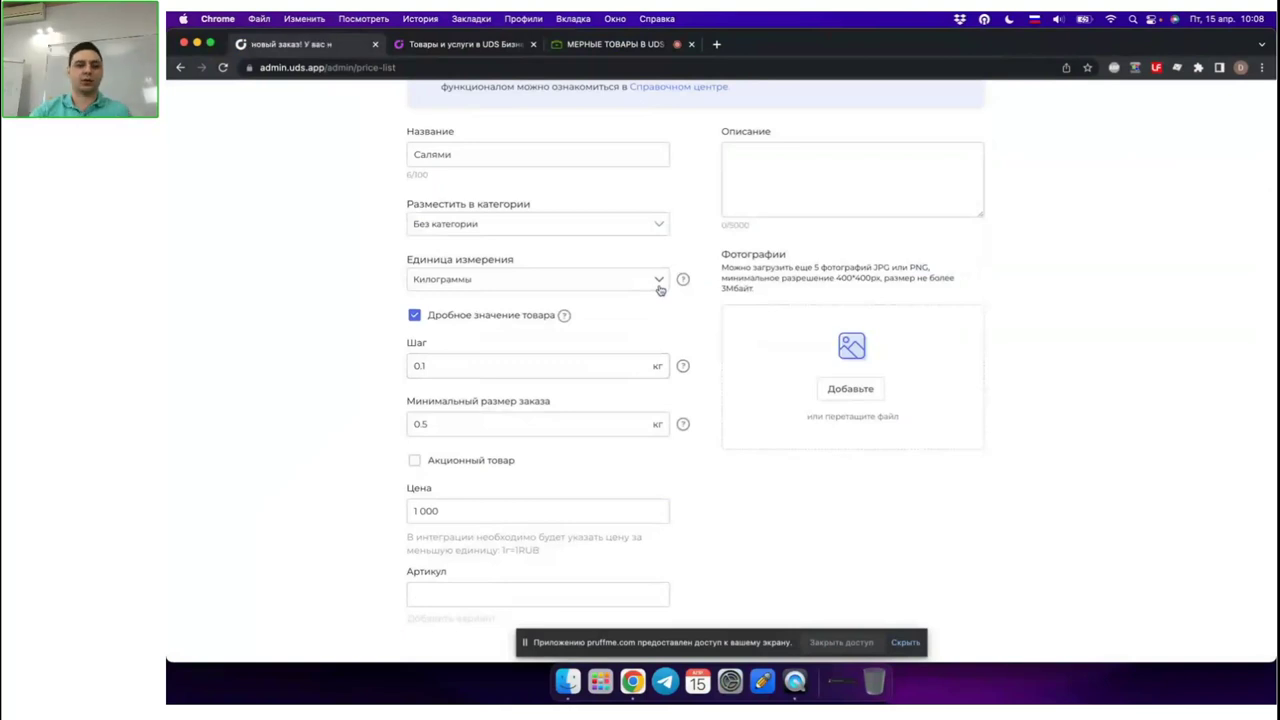
pyautogui.scroll(1, 672, 458)
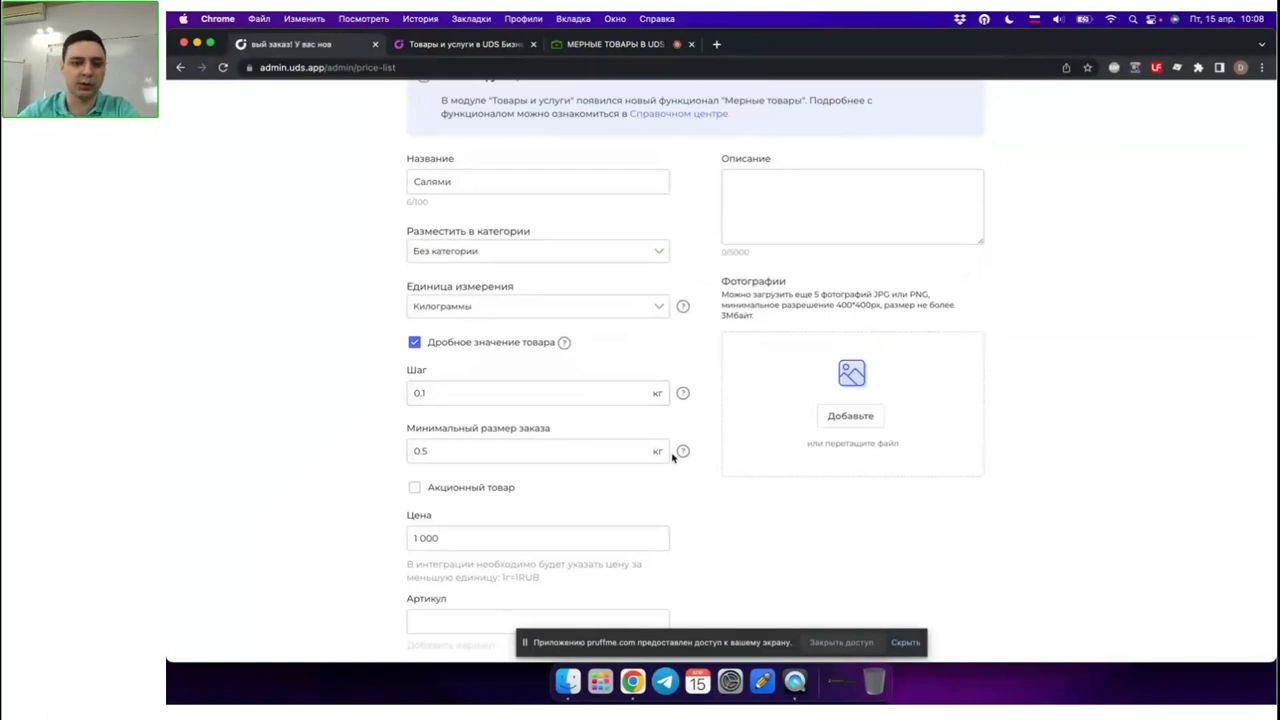
# - Set the order step of "Салями" to 0.05 kg
pyautogui.moveTo(471, 391); pyautogui.dragTo(368, 392)
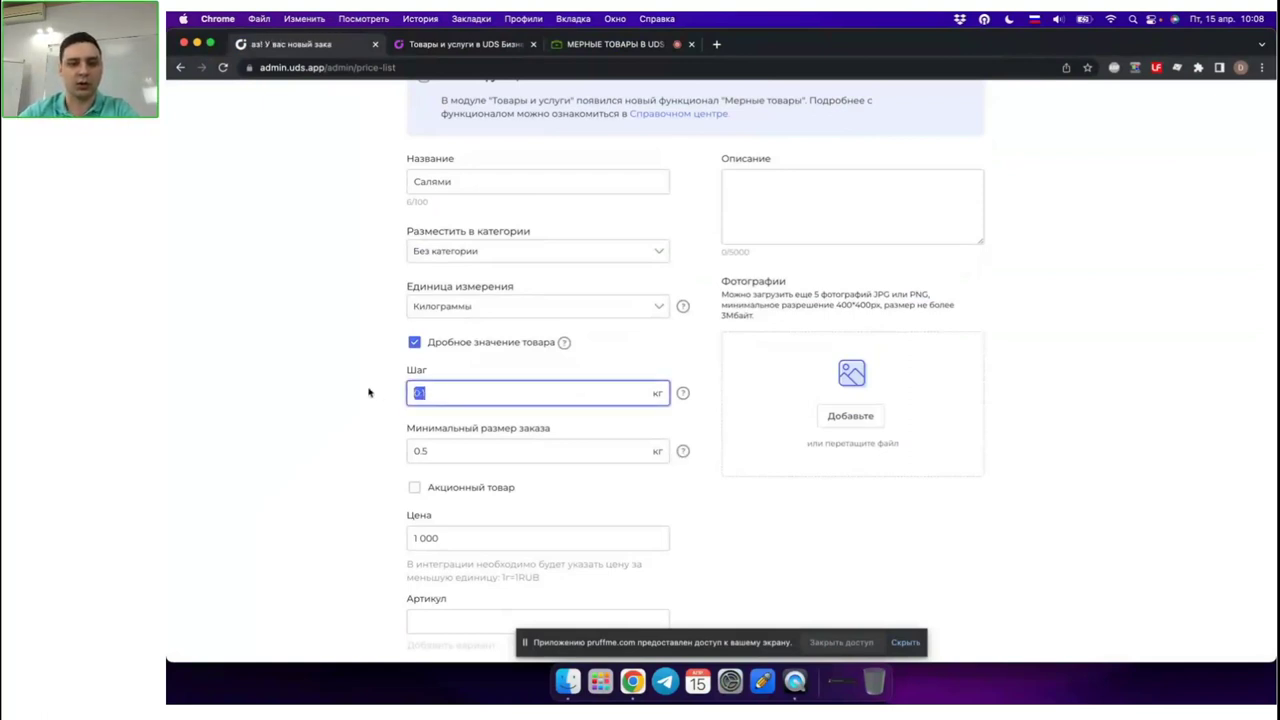
pyautogui.write('0')
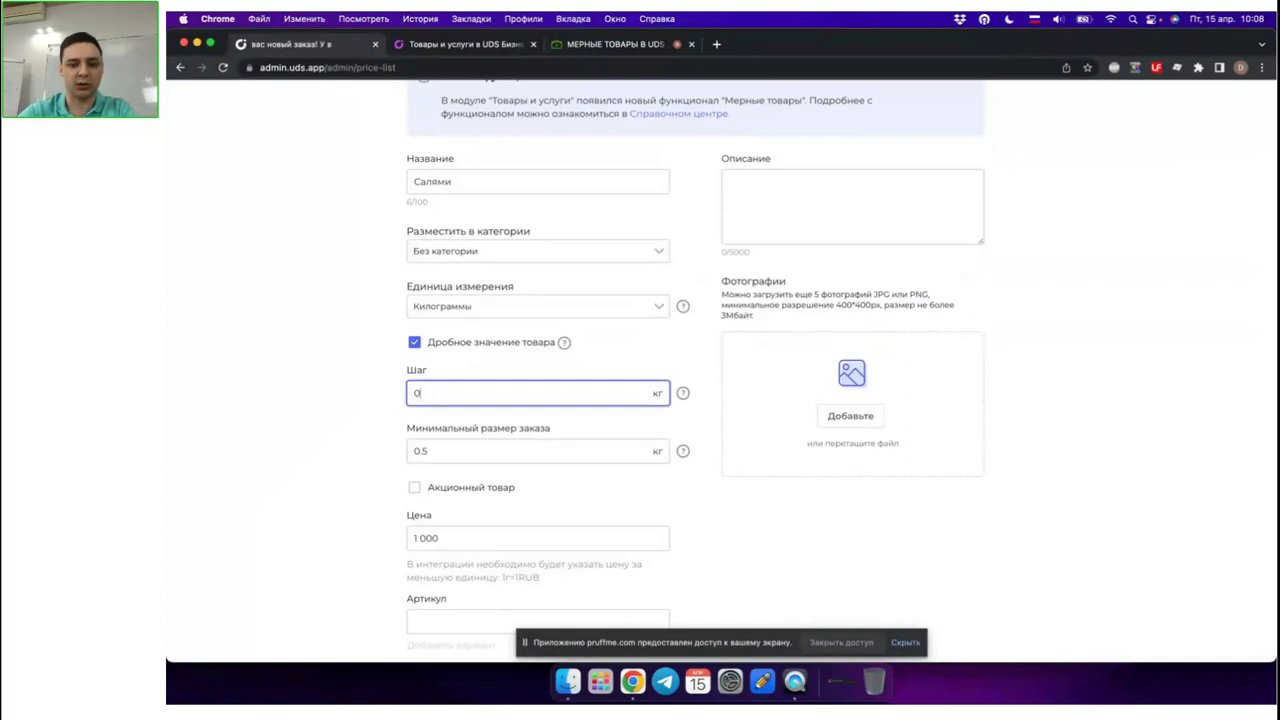
pyautogui.write('0')
pyautogui.press('BackSpace')
pyautogui.write('.100')
pyautogui.press('BackSpace')
pyautogui.press('BackSpace')
pyautogui.press('BackSpace')
pyautogui.press('BackSpace')
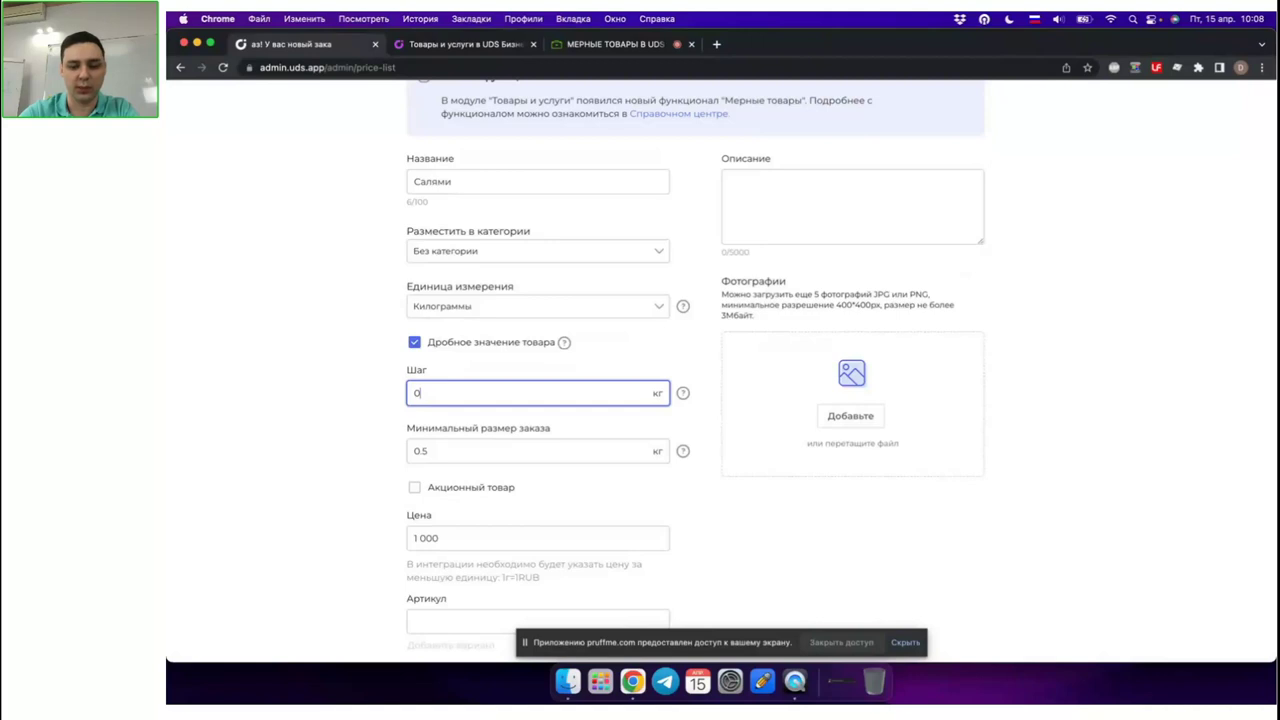
pyautogui.write('.05')
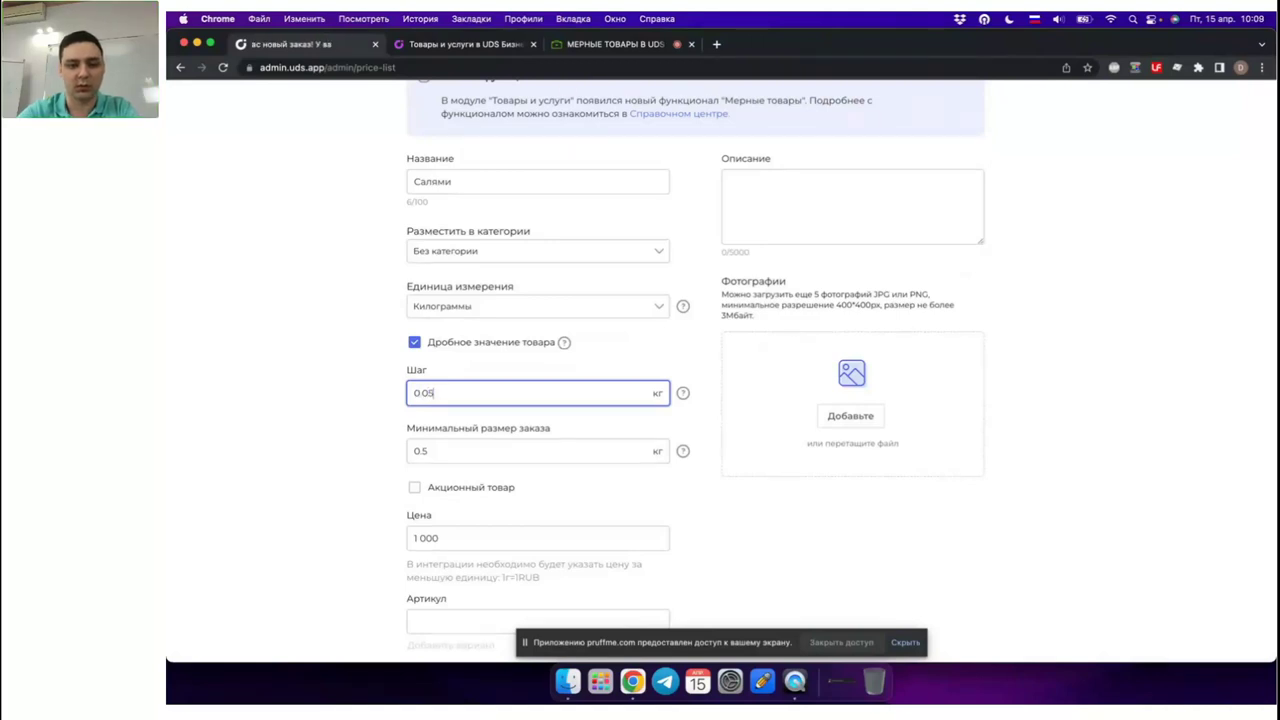
# - Set the minimum order size of "Салями" to 0.05 kg
pyautogui.click(456, 451)
pyautogui.press('BackSpace')
pyautogui.press('BackSpace')
pyautogui.write('.0')
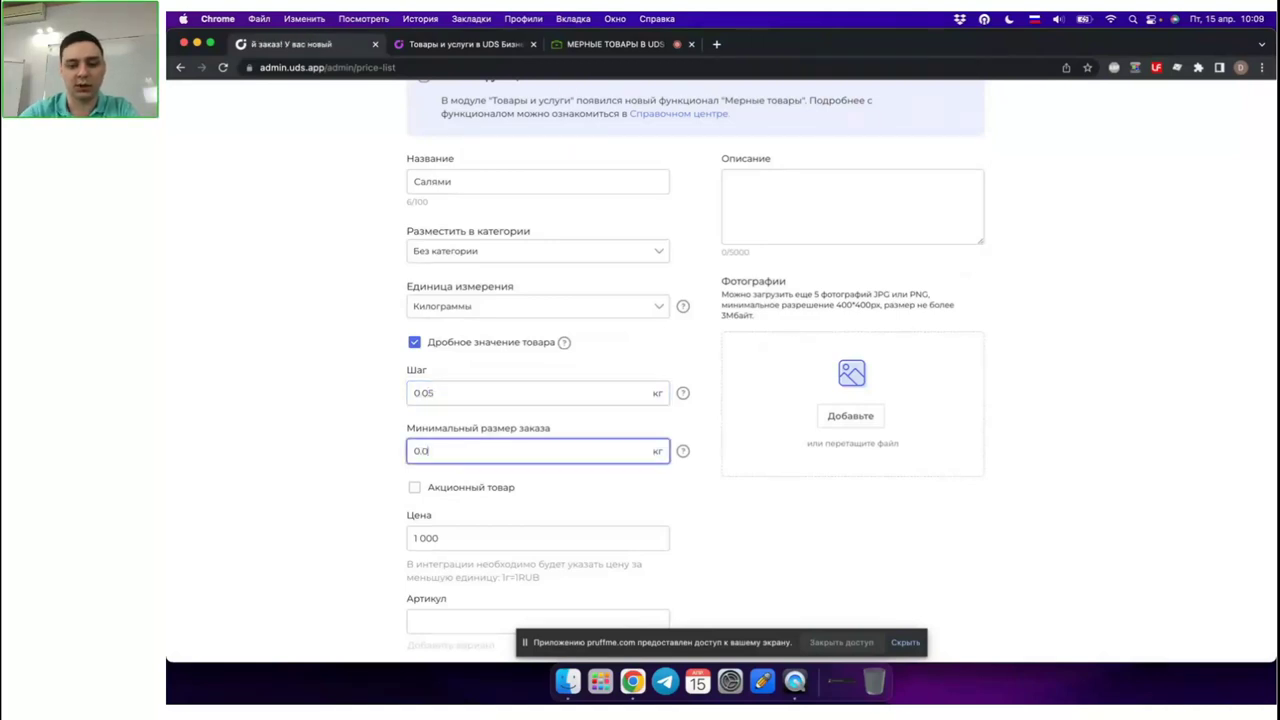
pyautogui.write('5')
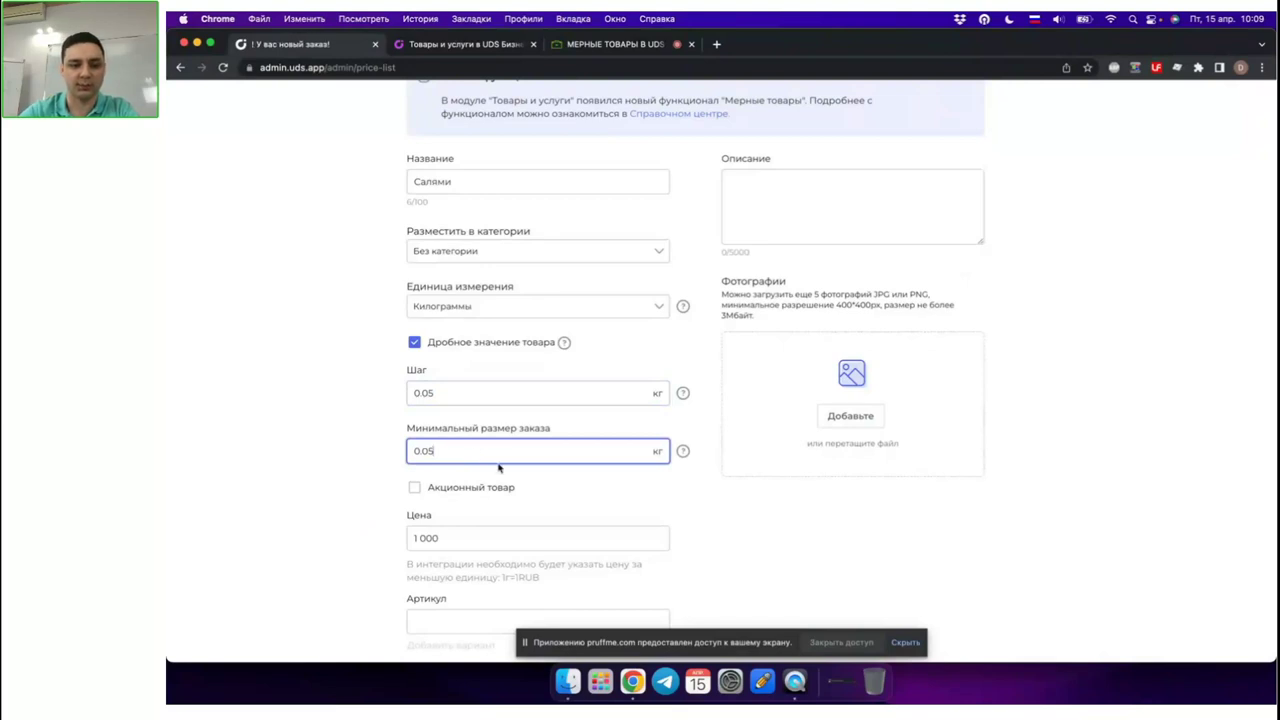
# - Set the order step of "Салями" to 0.2 kg, leaving the minimum order size at 0.05 kg
pyautogui.click(561, 481)
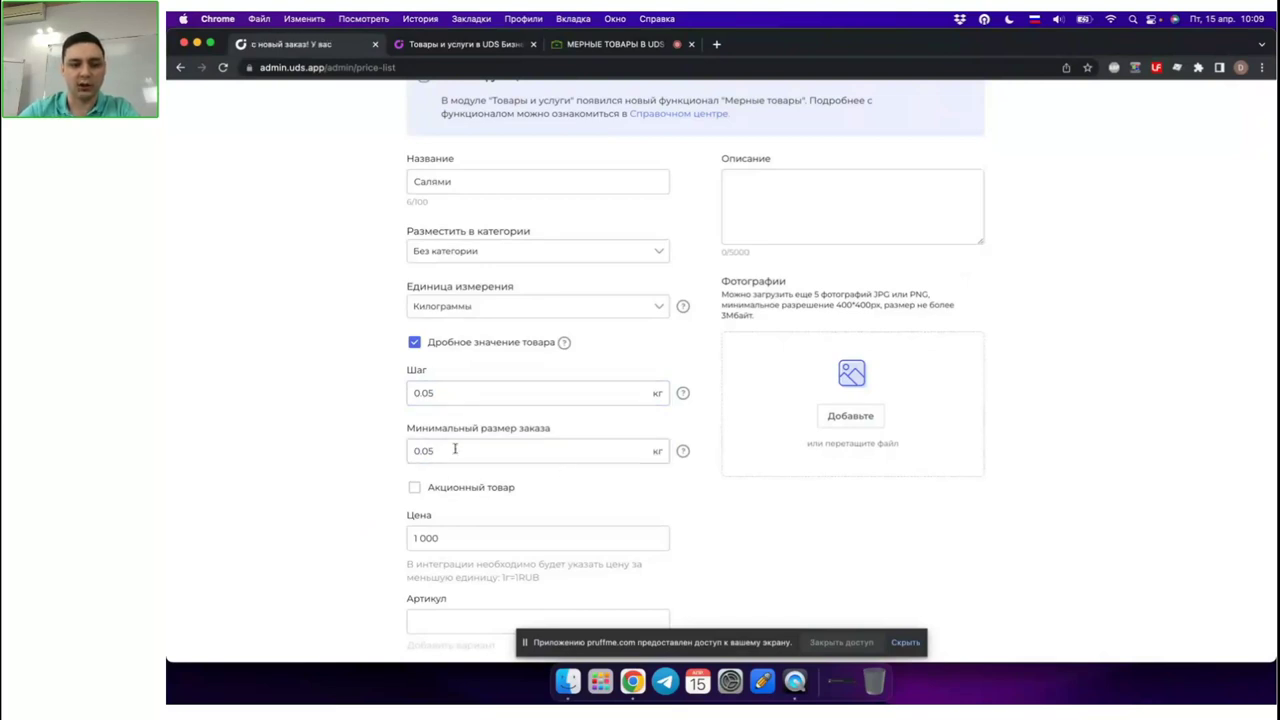
pyautogui.click(466, 388)
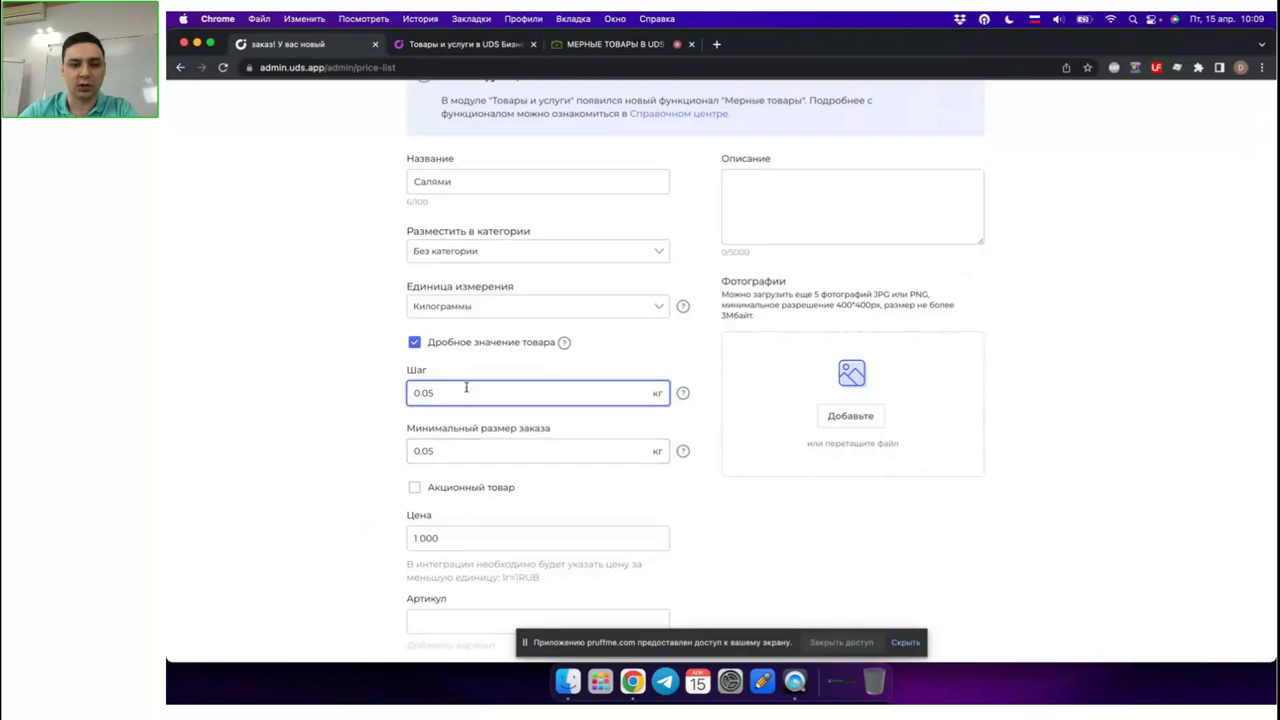
pyautogui.press('BackSpace')
pyautogui.press('BackSpace')
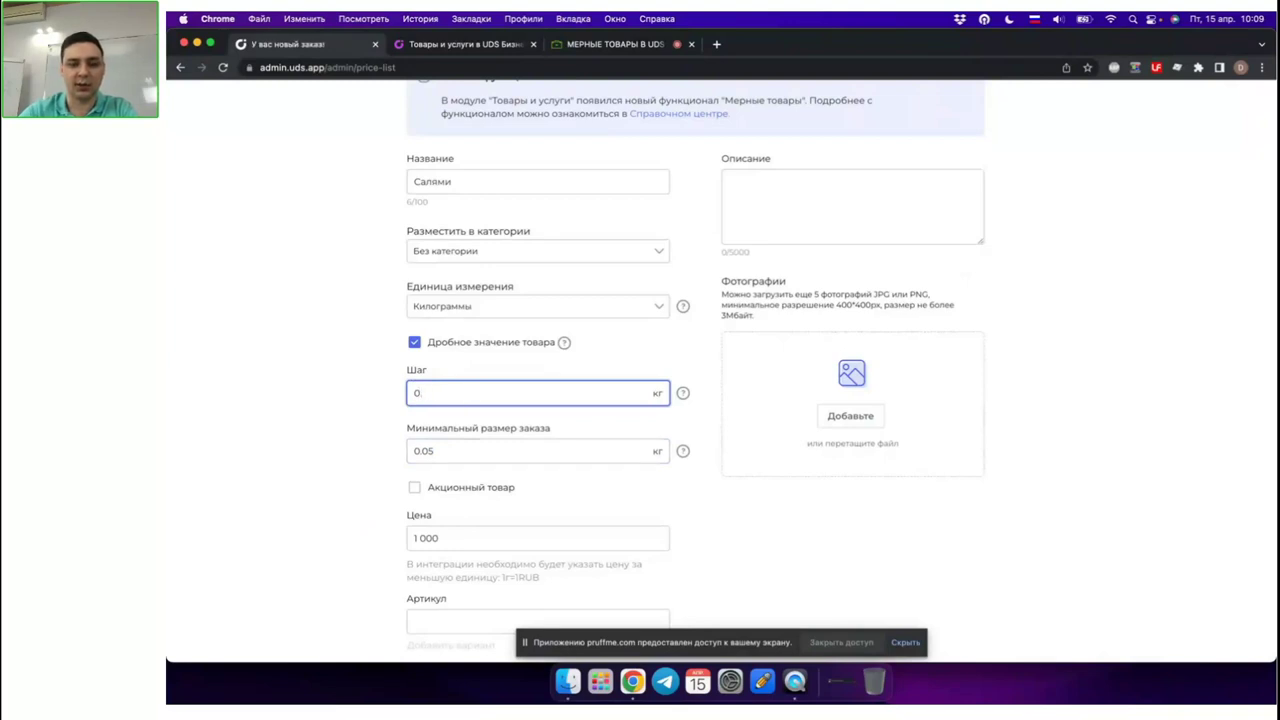
pyautogui.write('2')
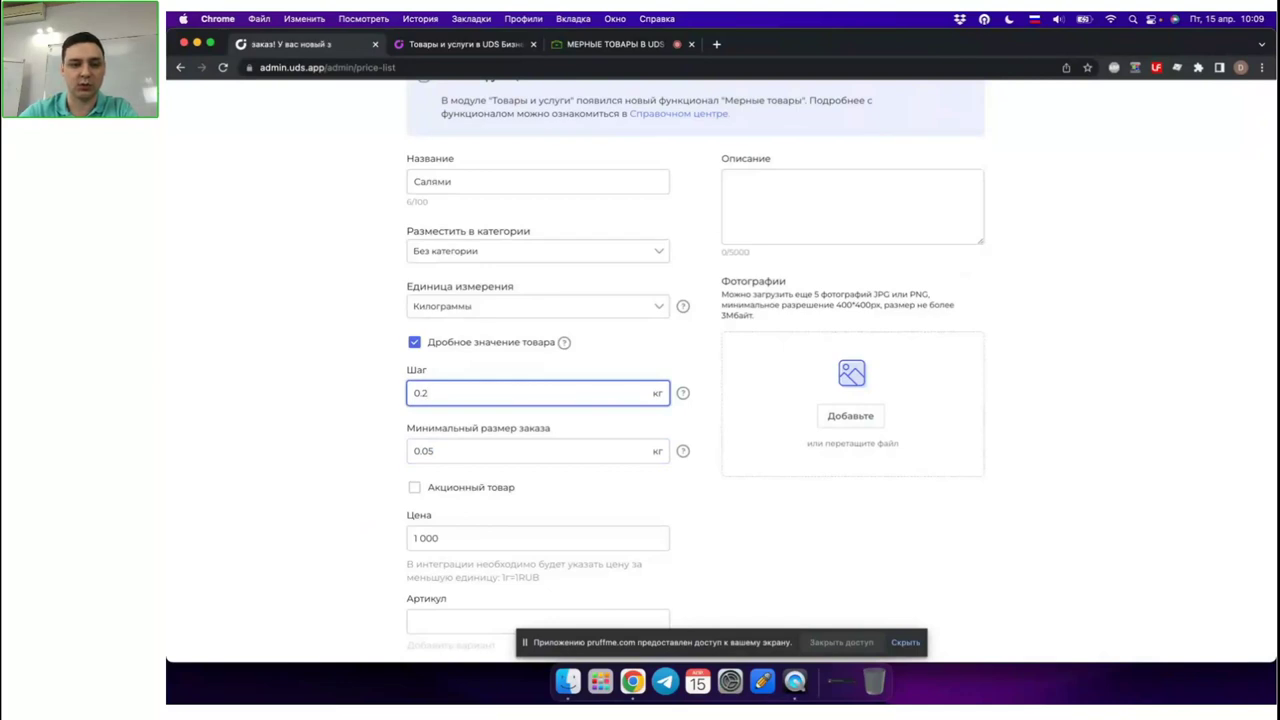
pyautogui.scroll(-1, 500, 565)
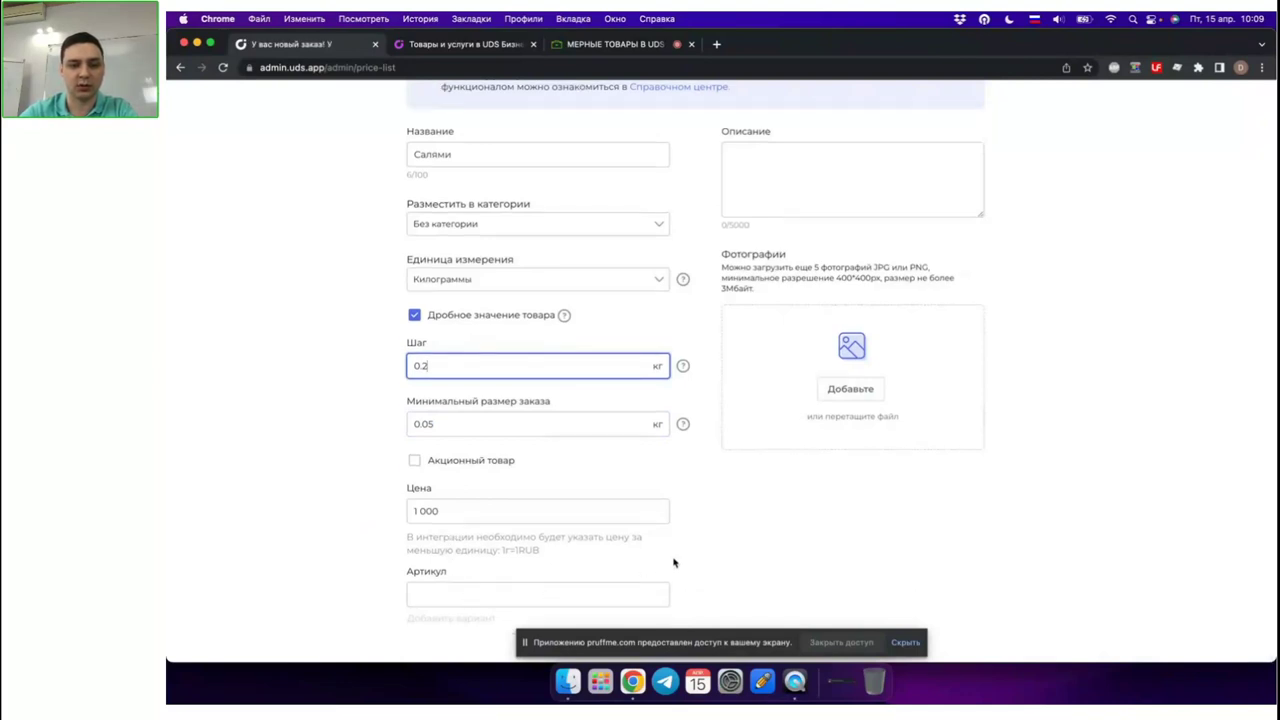
pyautogui.click(777, 357)
pyautogui.scroll(5, 777, 357)
pyautogui.scroll(-5, 752, 319)
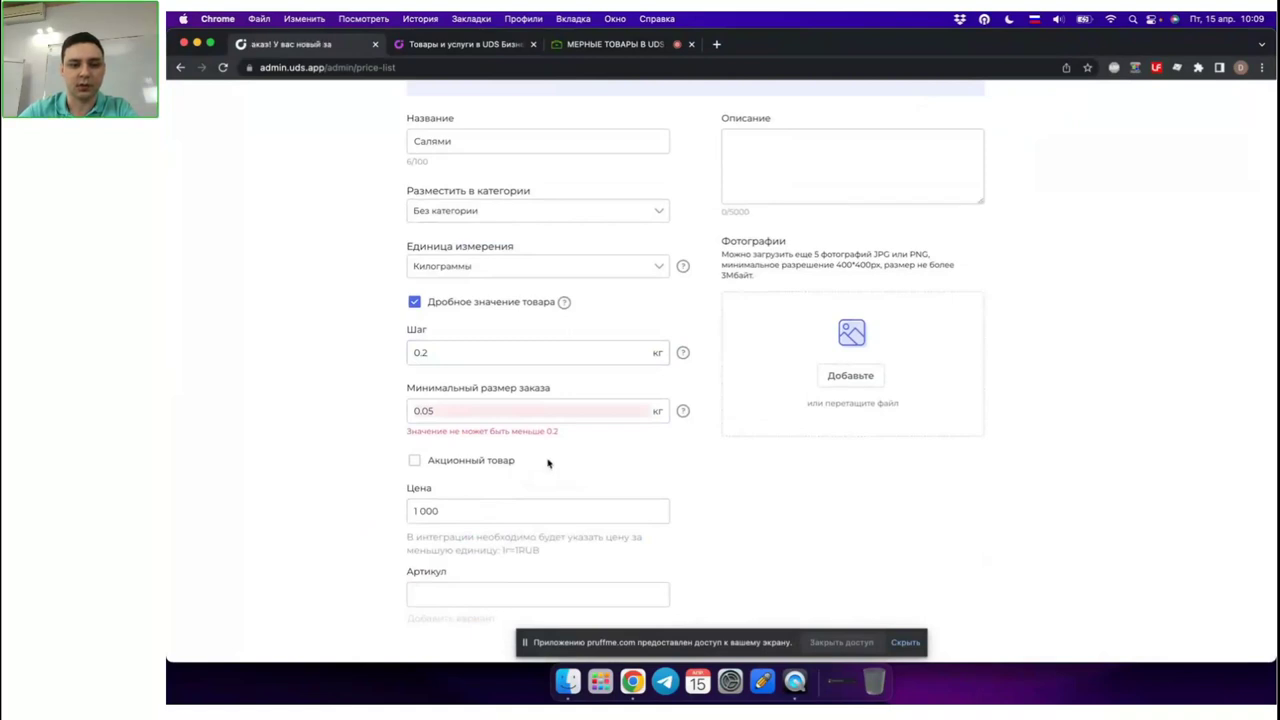
# - Review the available units of measurement for "Салями" and keep kilograms selected
pyautogui.scroll(5, 586, 440)
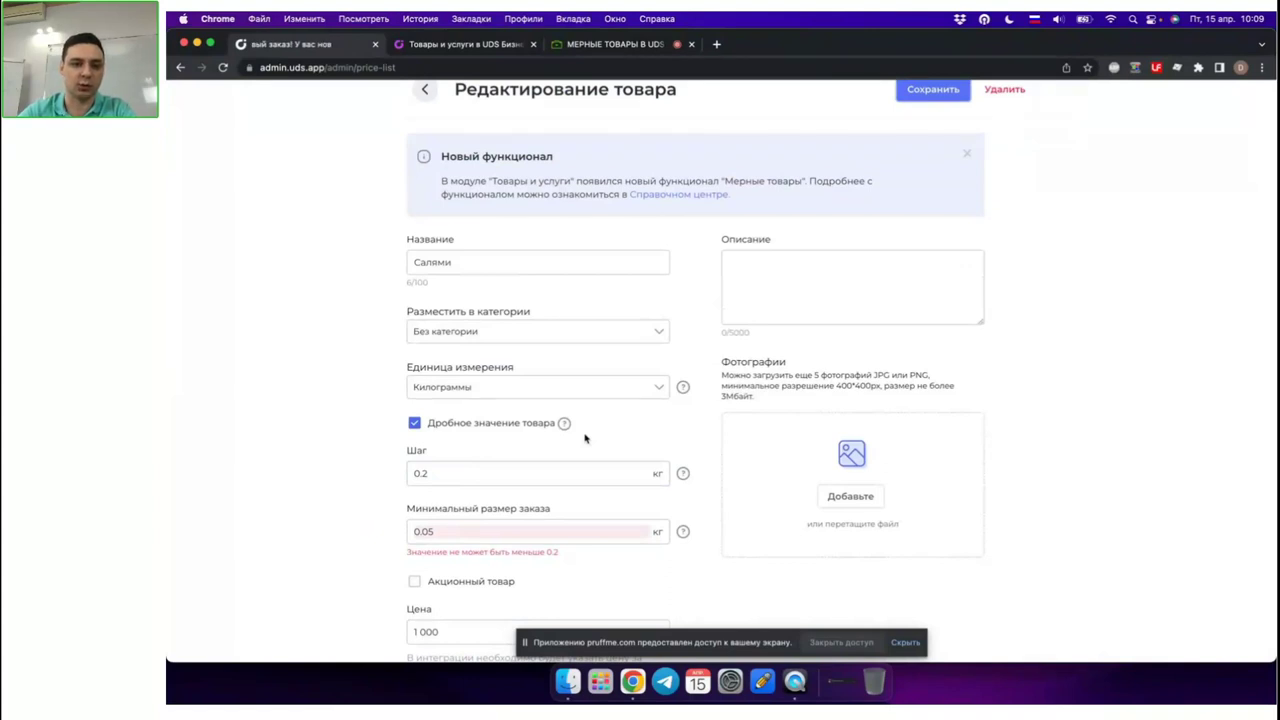
pyautogui.click(605, 396)
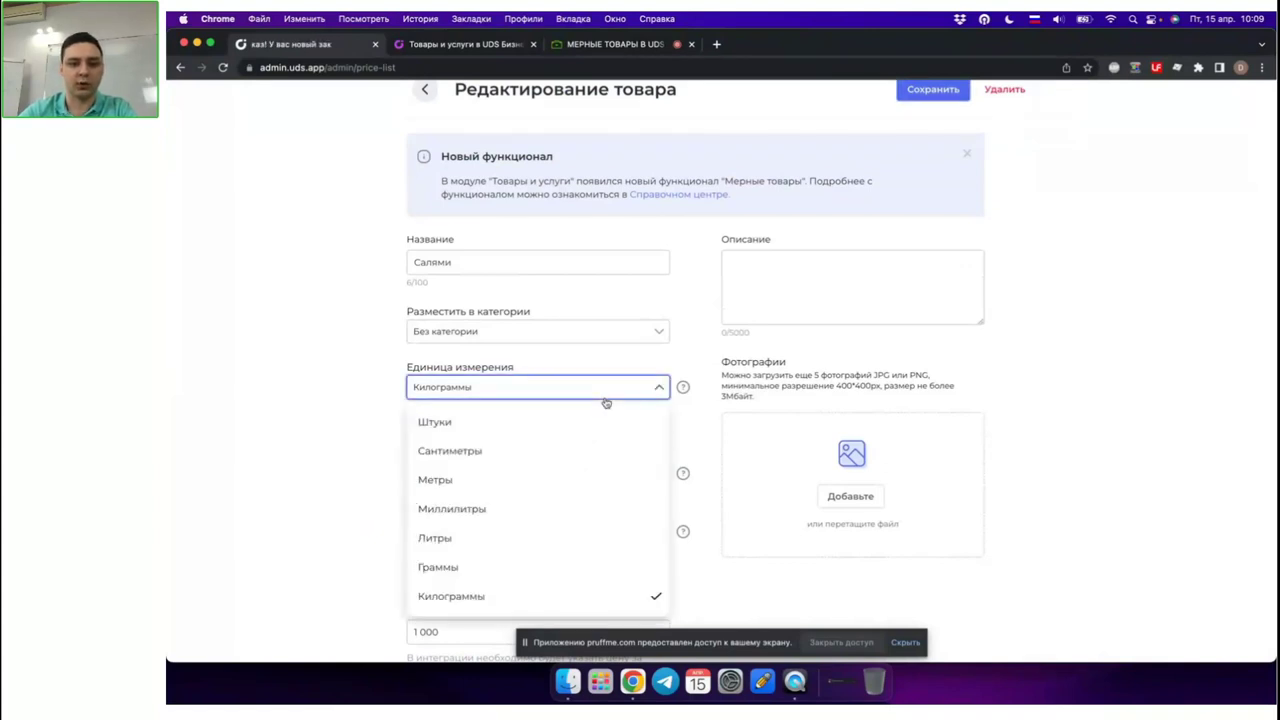
pyautogui.scroll(-2, 605, 402)
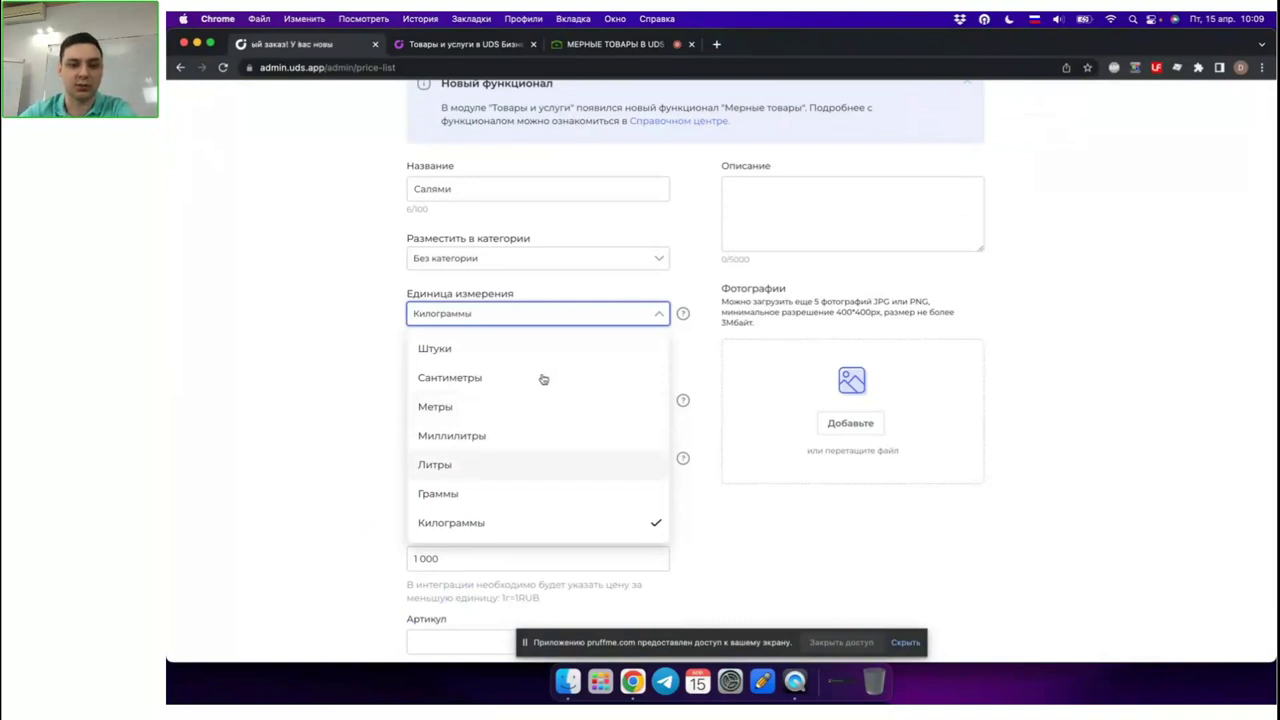
pyautogui.click(660, 317)
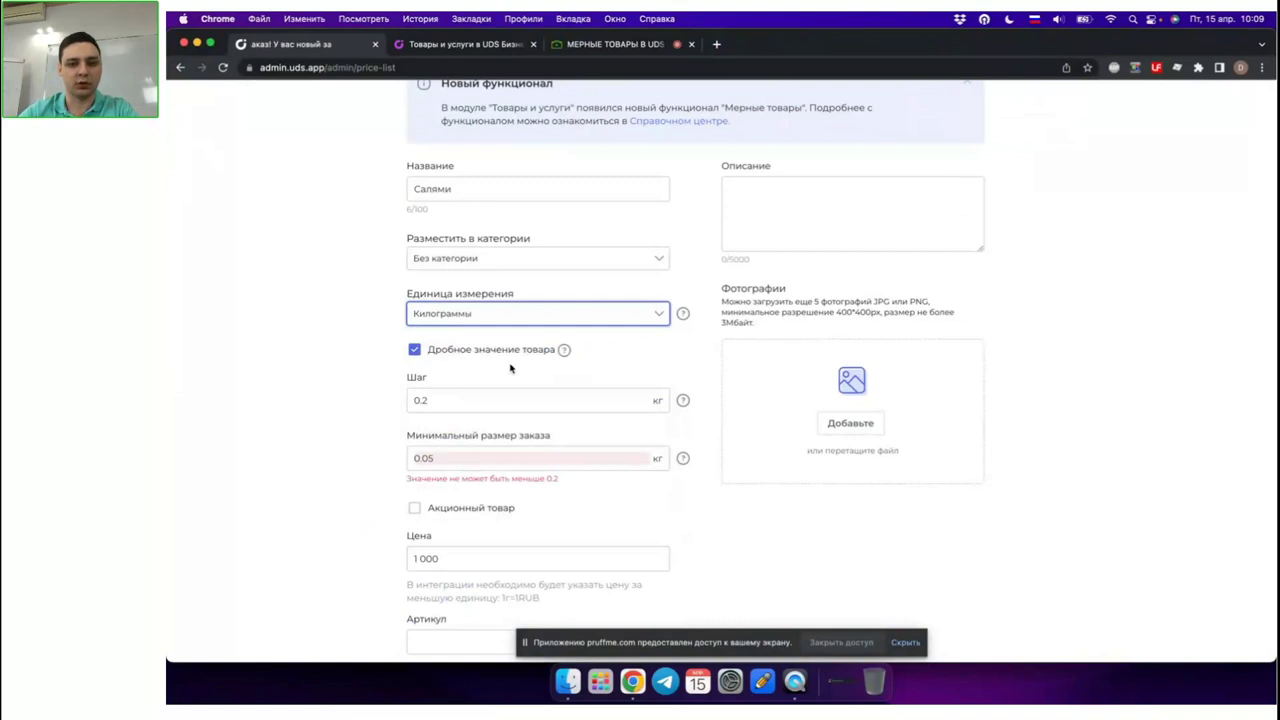
# - Switch to the webinar page in Pruffme to check the participants' chat
pyautogui.click(617, 46)
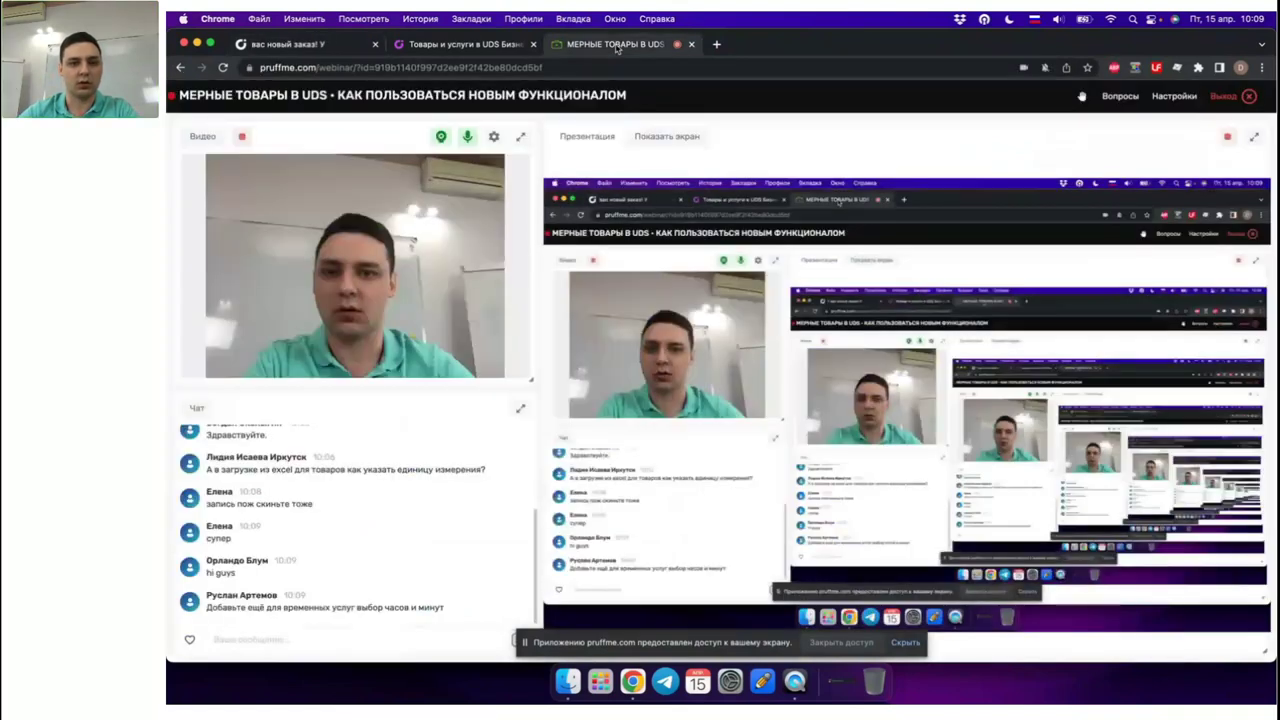